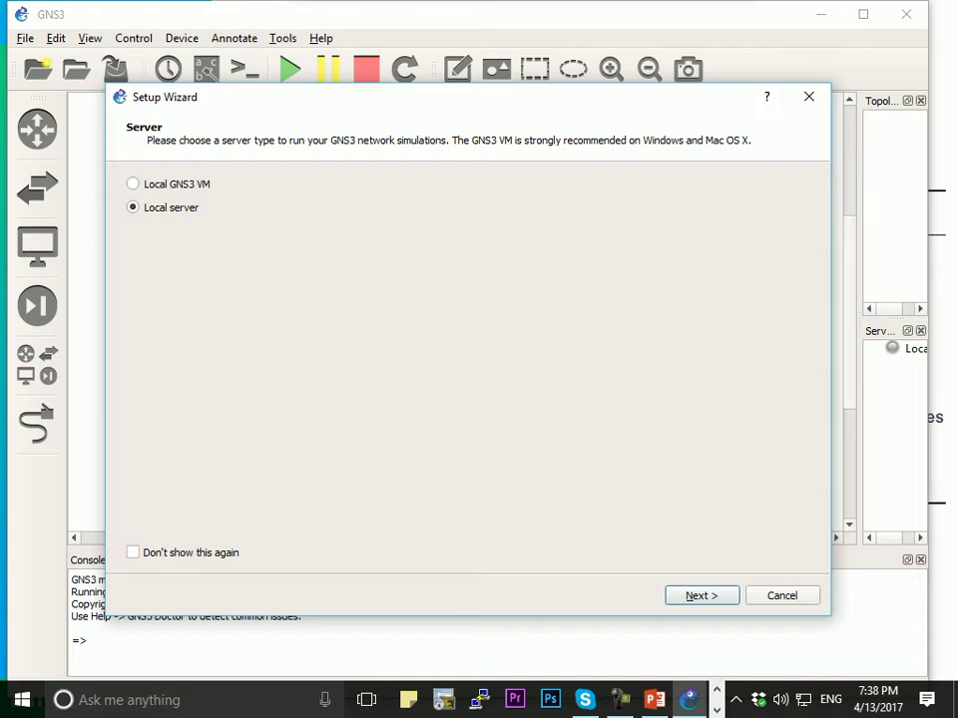
# Proceed with the local server and start an IOS router template that uses a new image file.
pyautogui.click(701, 595)
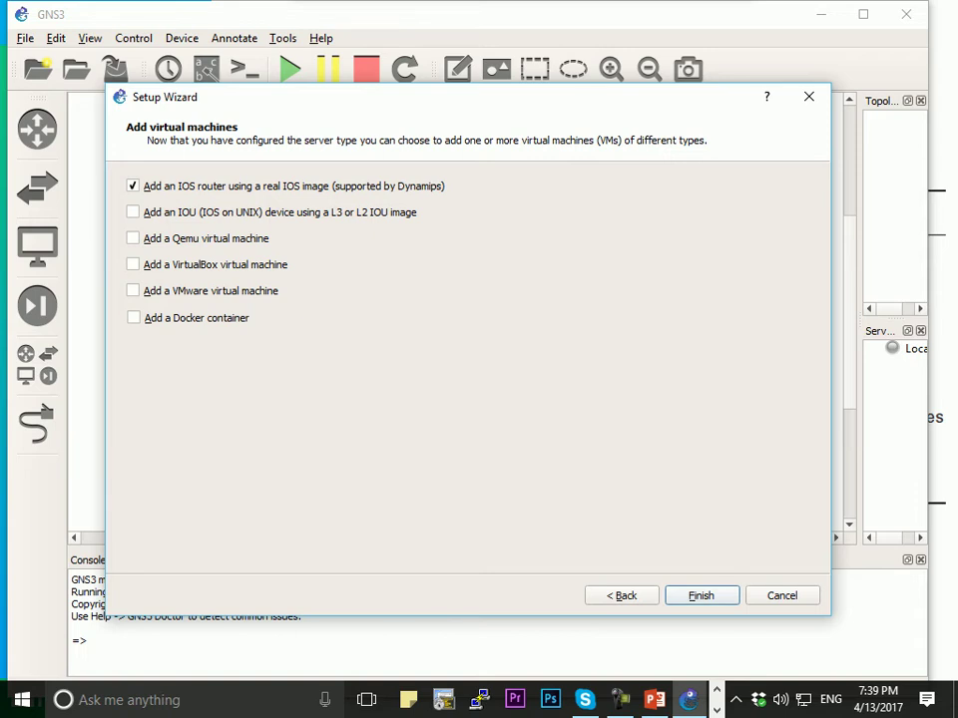
pyautogui.press('Return')
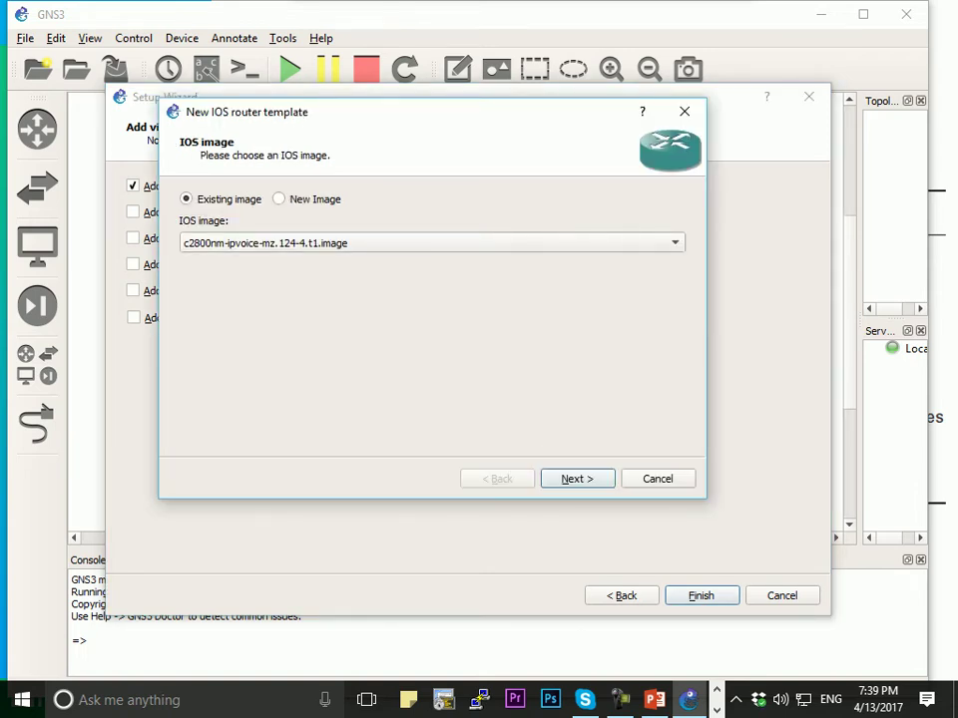
pyautogui.click(280, 200)
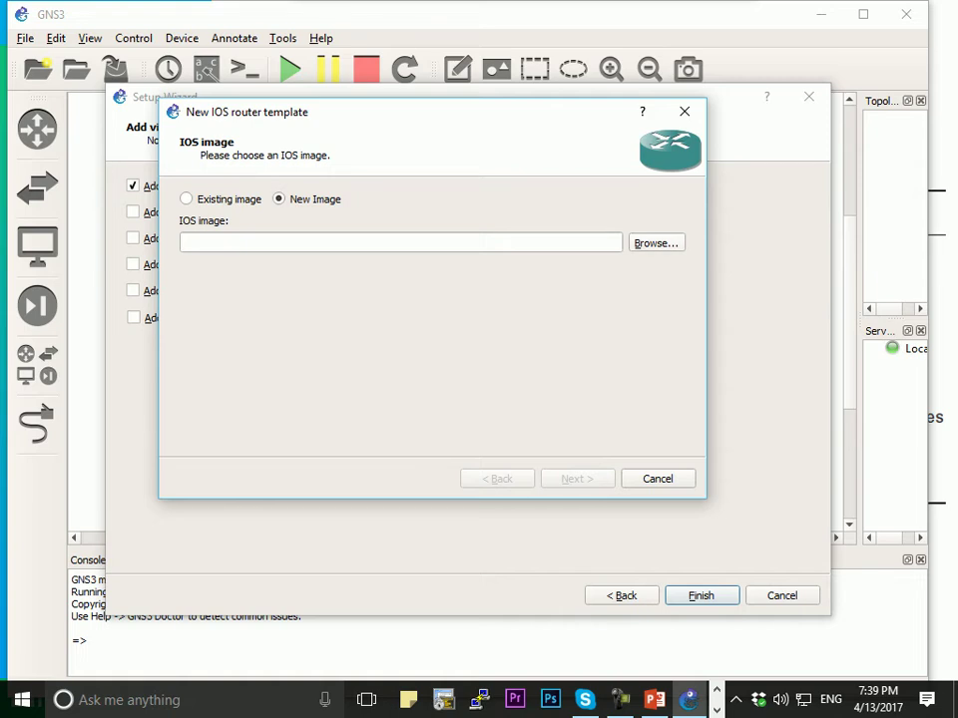
pyautogui.click(655, 241)
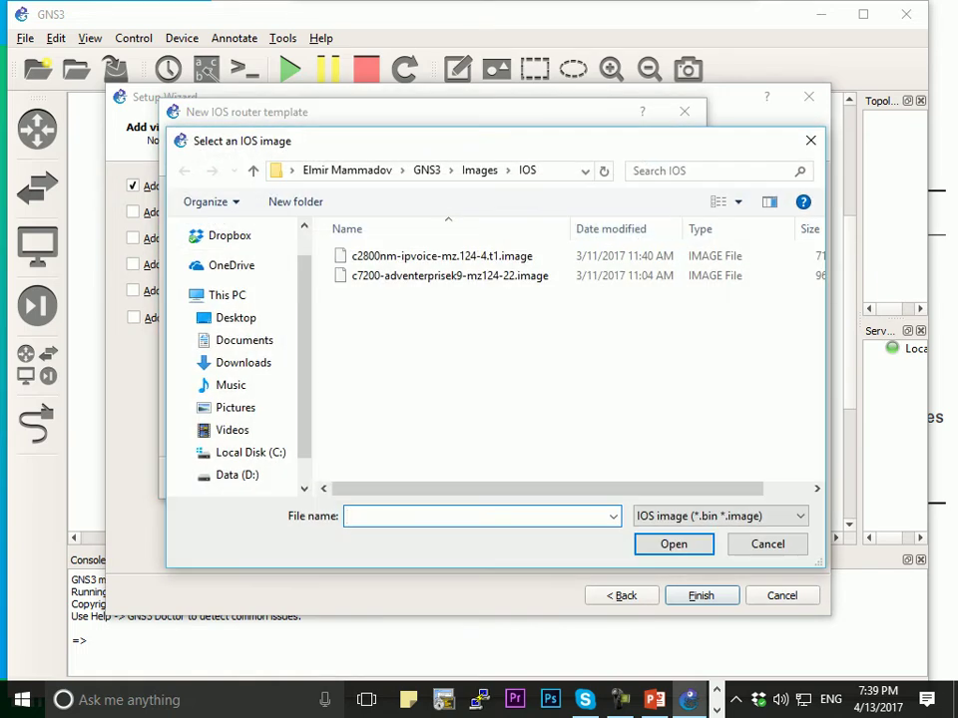
# Choose c7200-adventerprisek9-mz124-22.image as the IOS image and accept copying it to the default images directory.
pyautogui.click(449, 276)
pyautogui.click(441, 256)
pyautogui.click(449, 275)
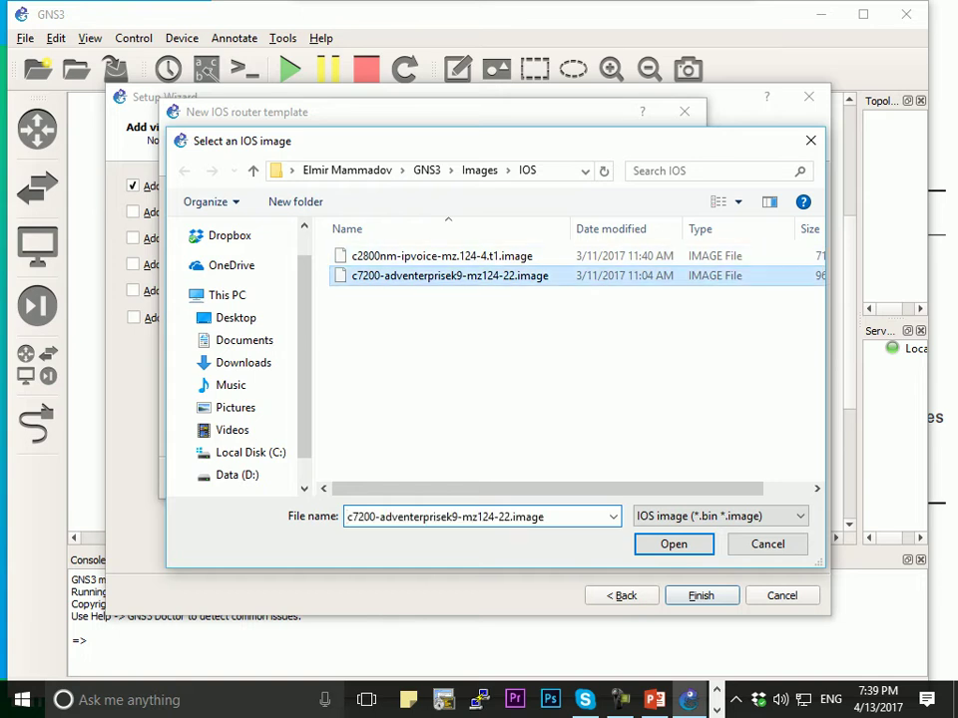
pyautogui.click(440, 255)
pyautogui.click(448, 275)
pyautogui.click(441, 255)
pyautogui.click(449, 275)
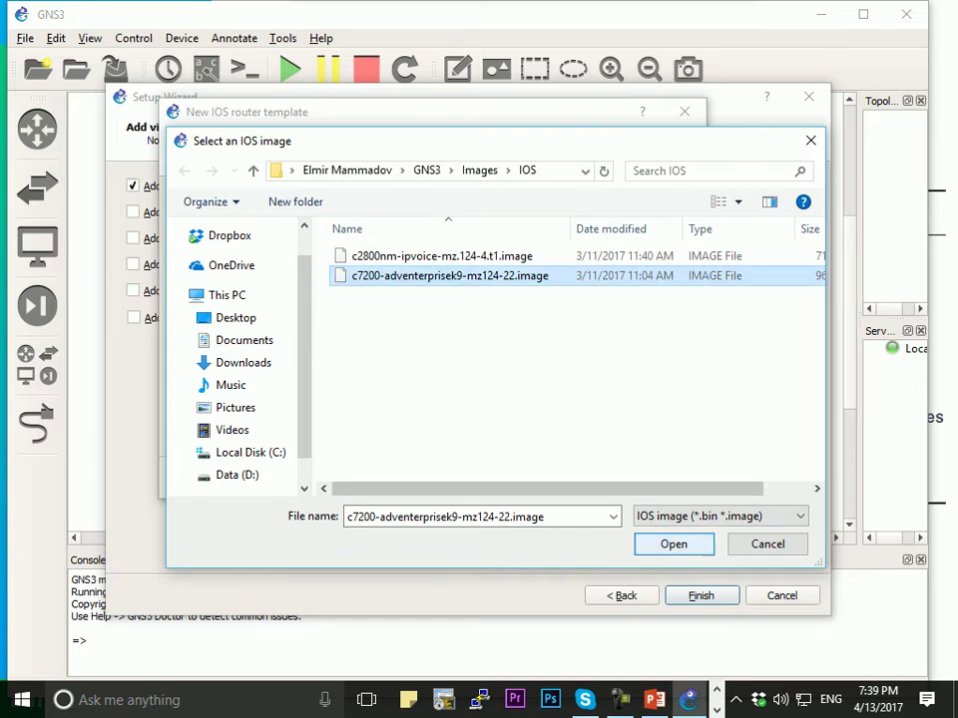
pyautogui.press('Return')
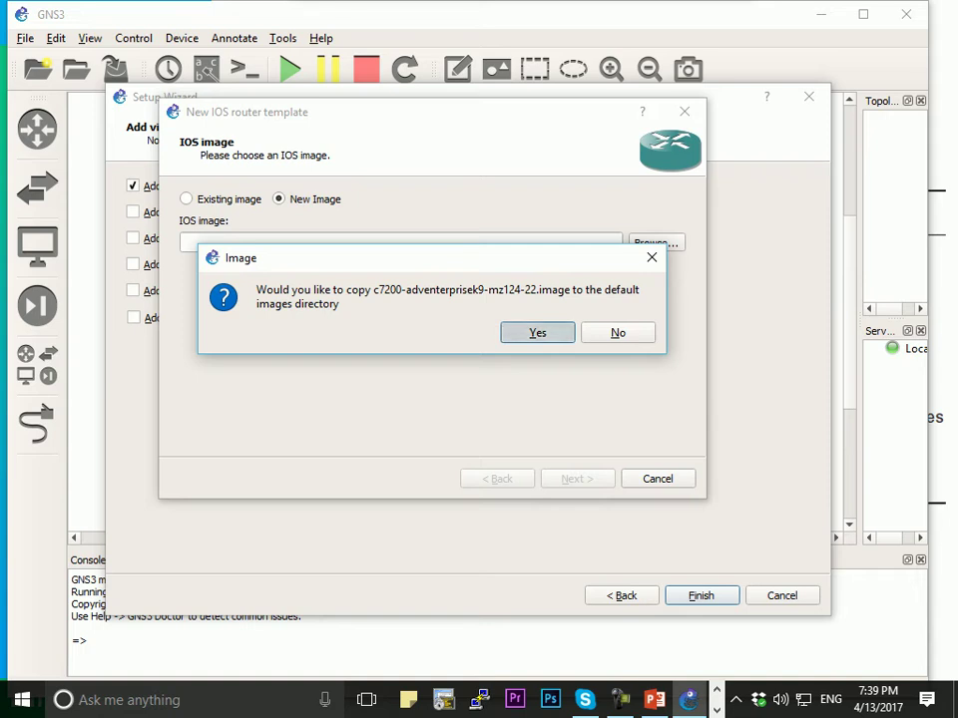
pyautogui.press('Return')
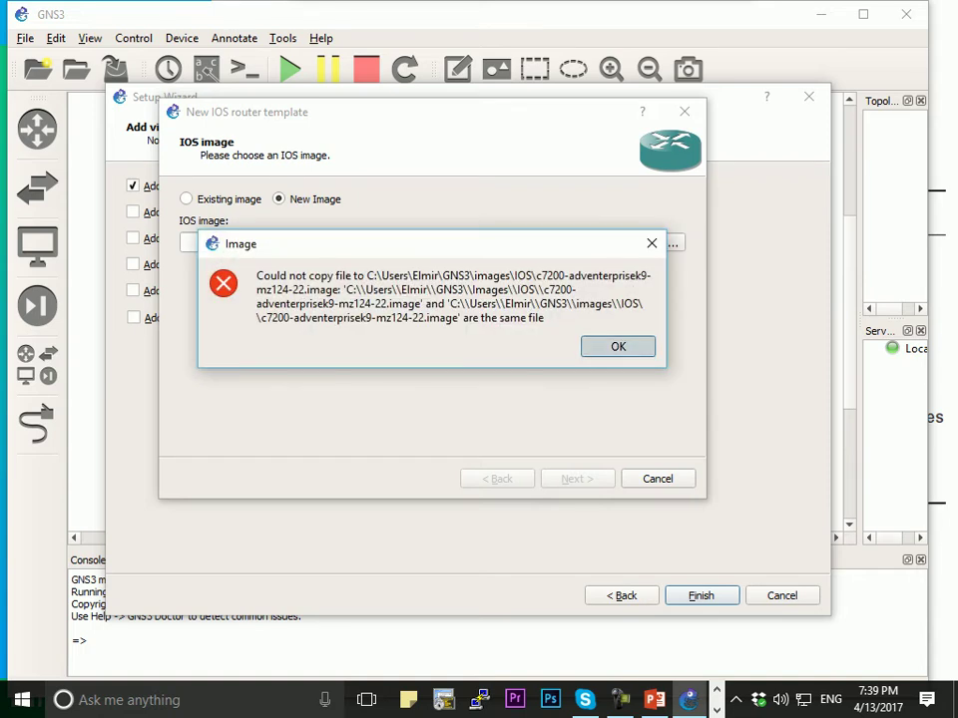
pyautogui.press('Return')
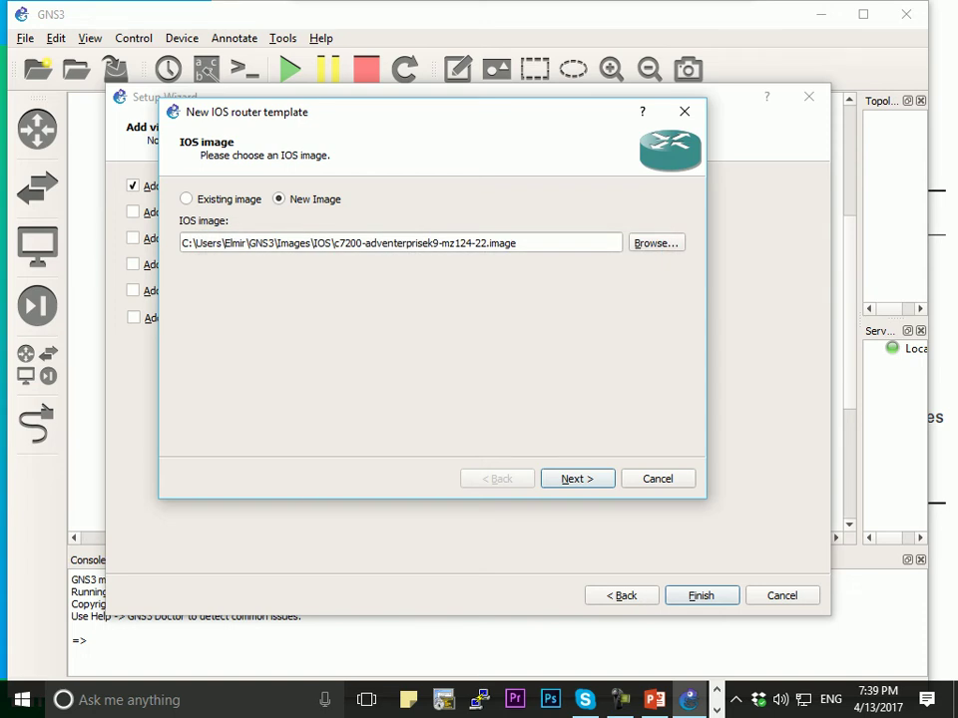
pyautogui.press('Return')
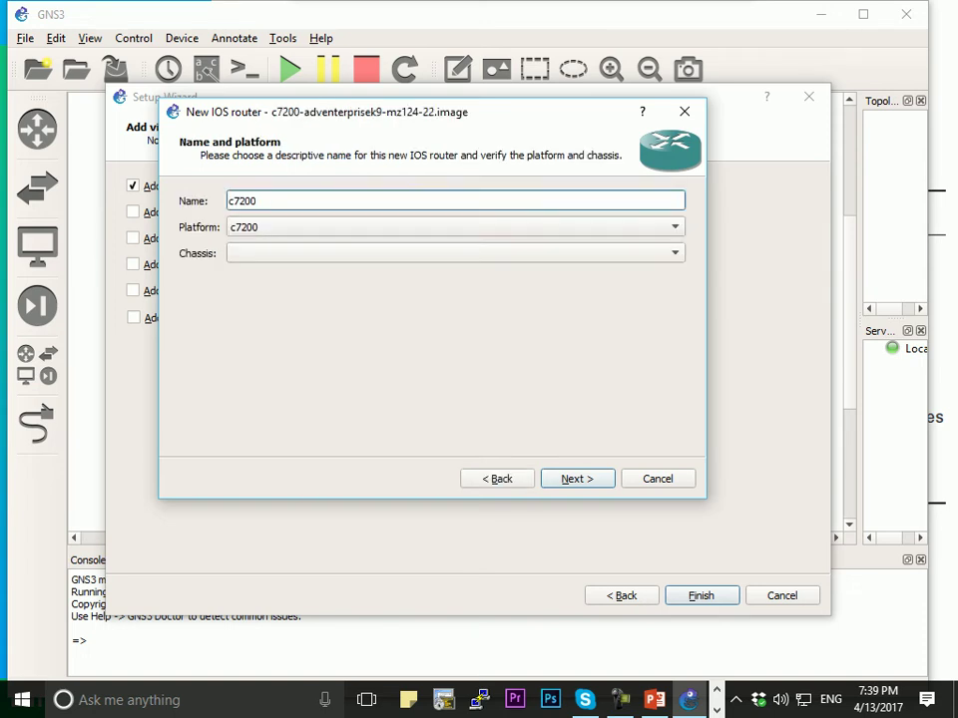
# Try to continue the router template with the name c7200 and the c7200 platform.
pyautogui.click(675, 227)
pyautogui.press('Return')
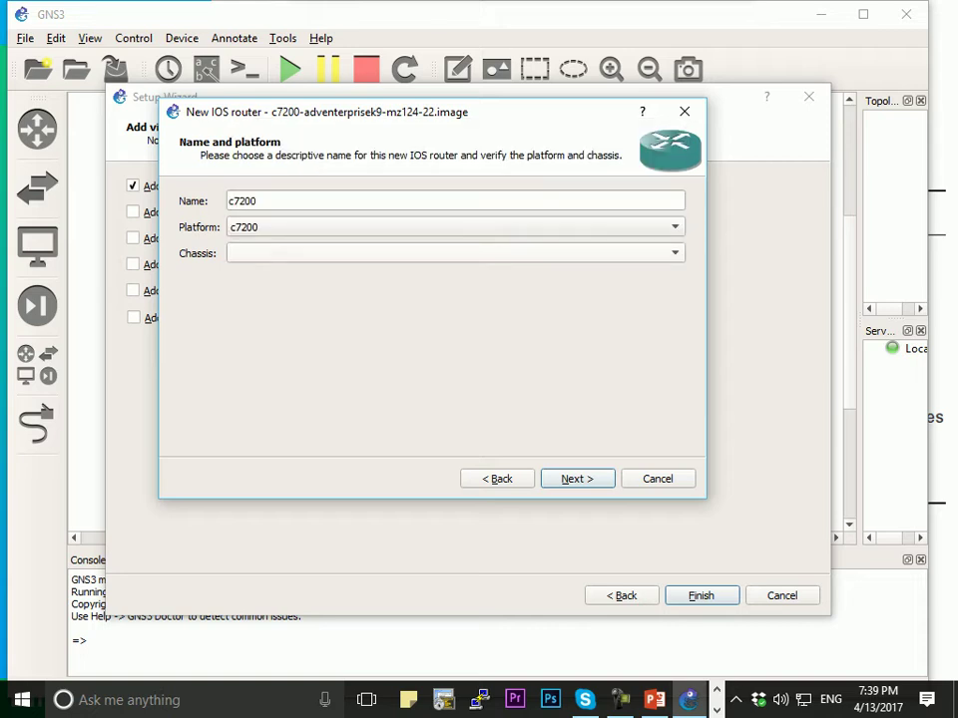
pyautogui.press('Return')
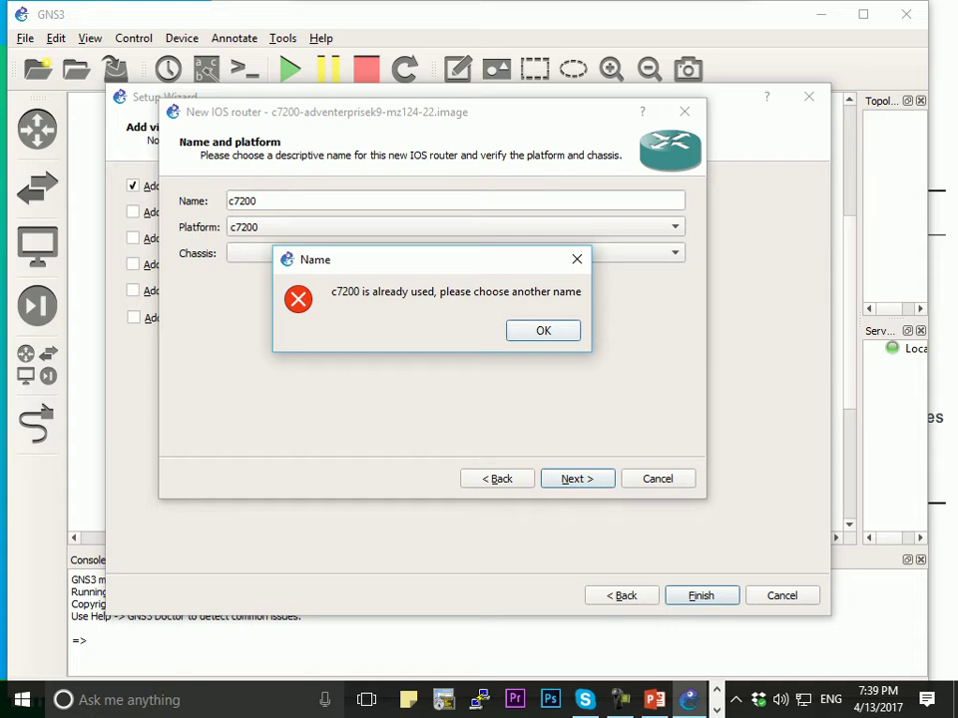
pyautogui.press('Return')
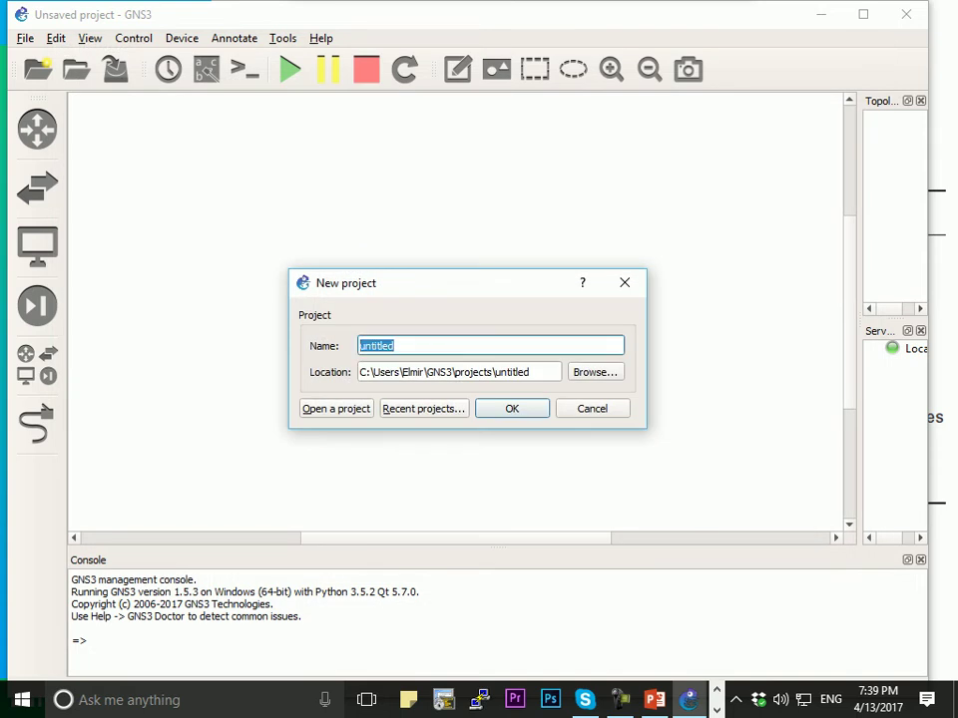
# Create a new project named untitled, overwriting the existing project location.
pyautogui.press('Return')
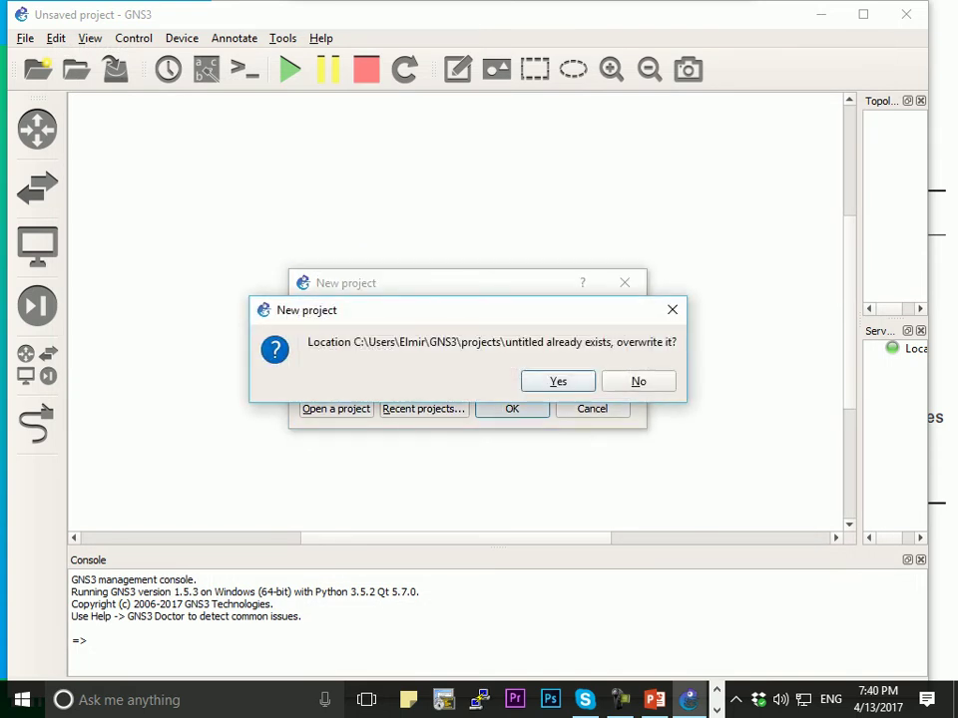
pyautogui.press('Return')
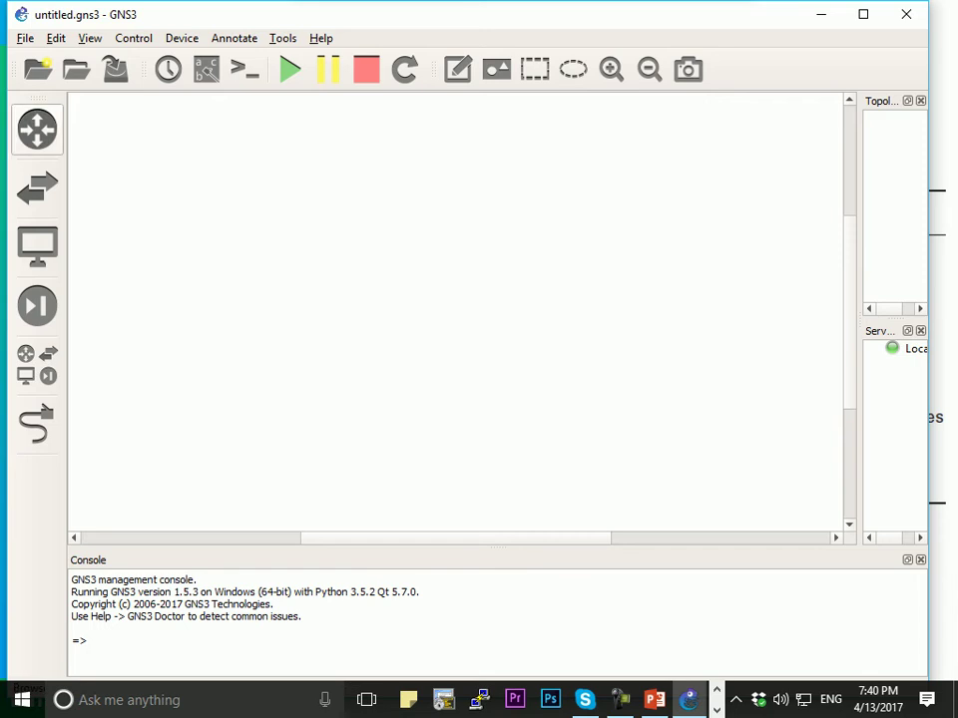
# List the available router templates and delete the c2600 template.
pyautogui.click(36, 130)
pyautogui.click(120, 156)
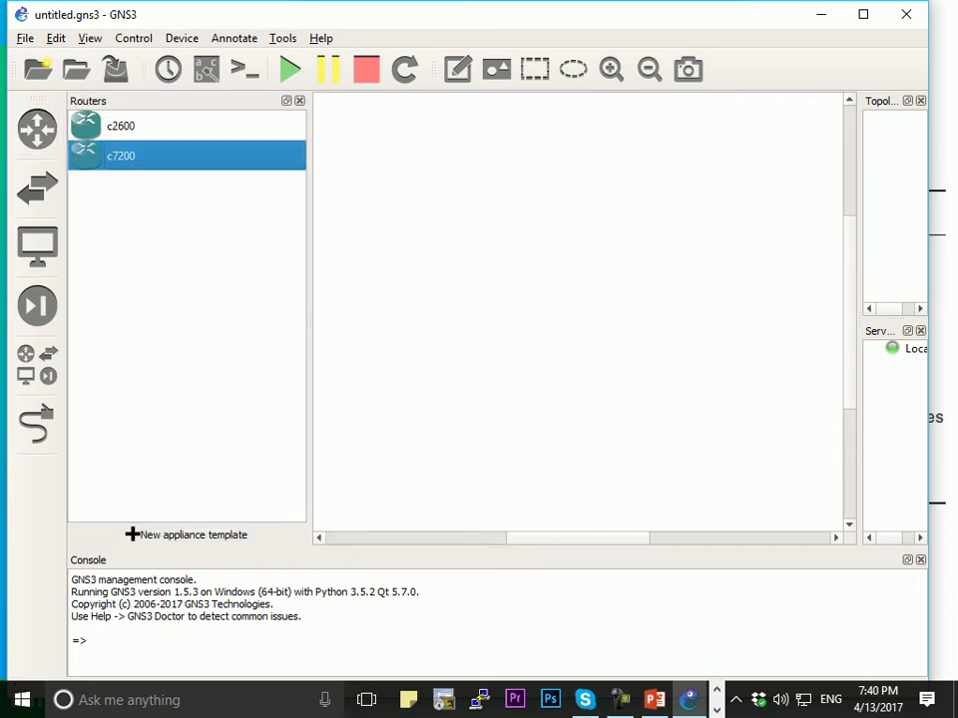
pyautogui.rightClick(122, 159)
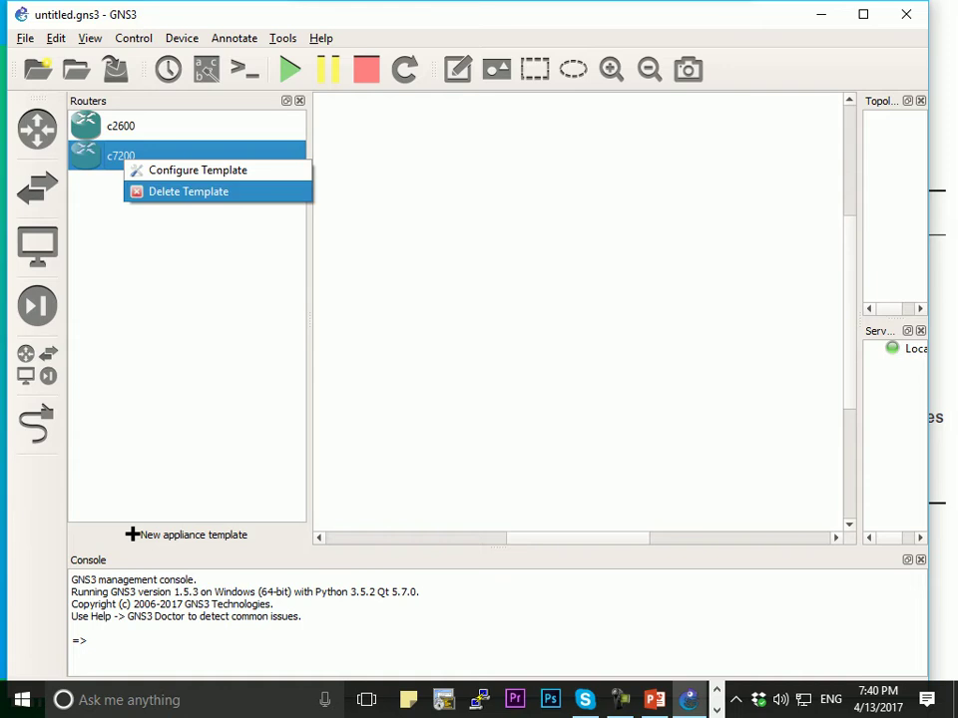
pyautogui.click(120, 126)
pyautogui.rightClick(119, 128)
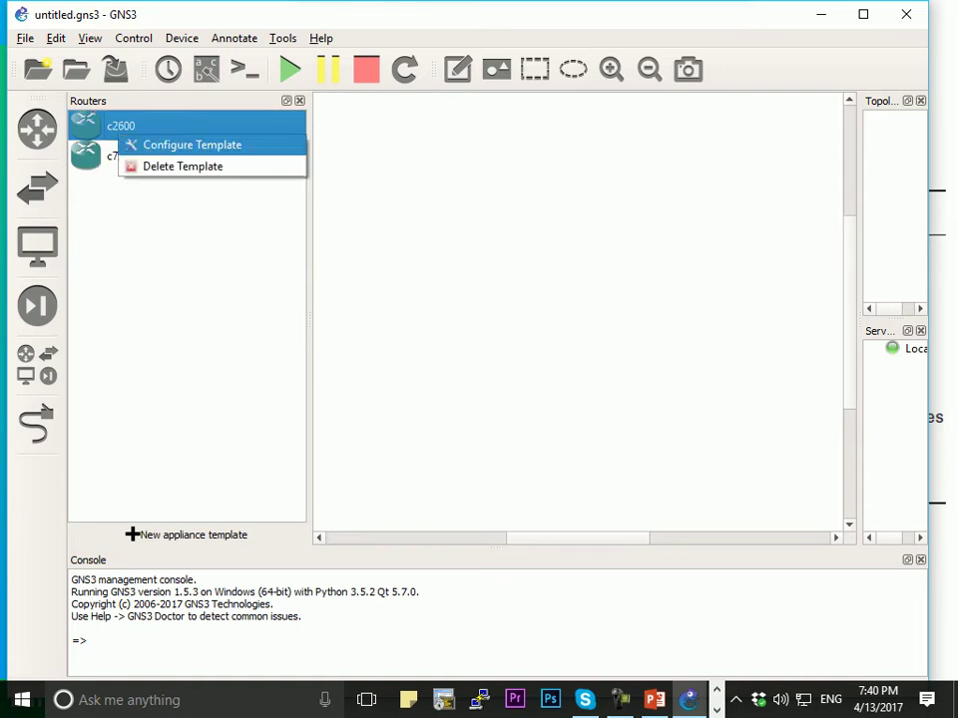
pyautogui.click(182, 164)
pyautogui.press('Return')
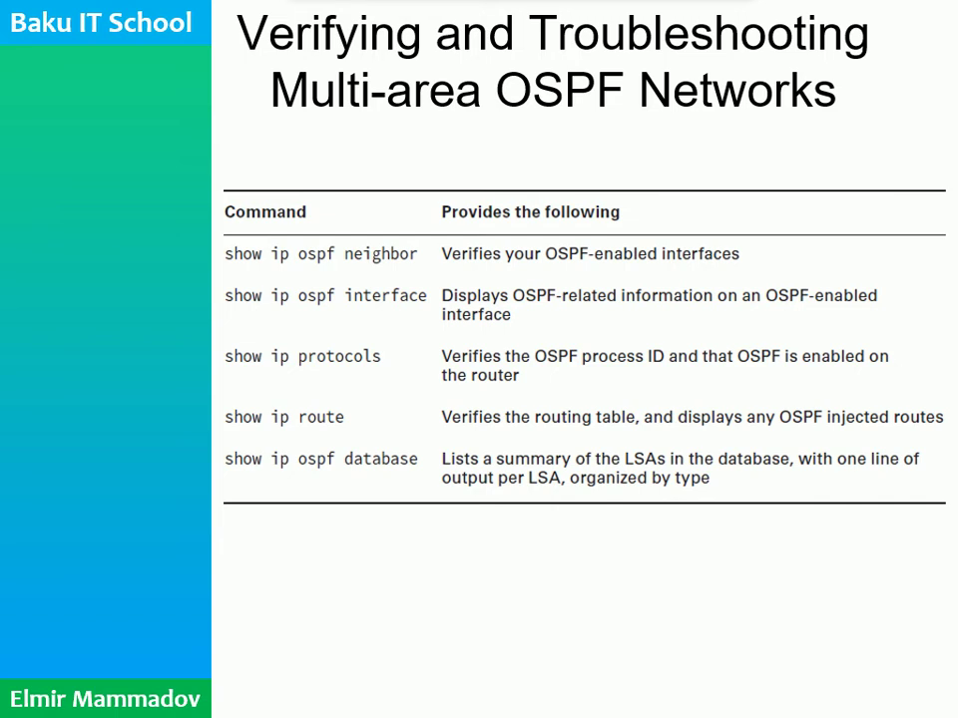
# Search for gns on the computer and launch GNS3 again.
pyautogui.press('super')
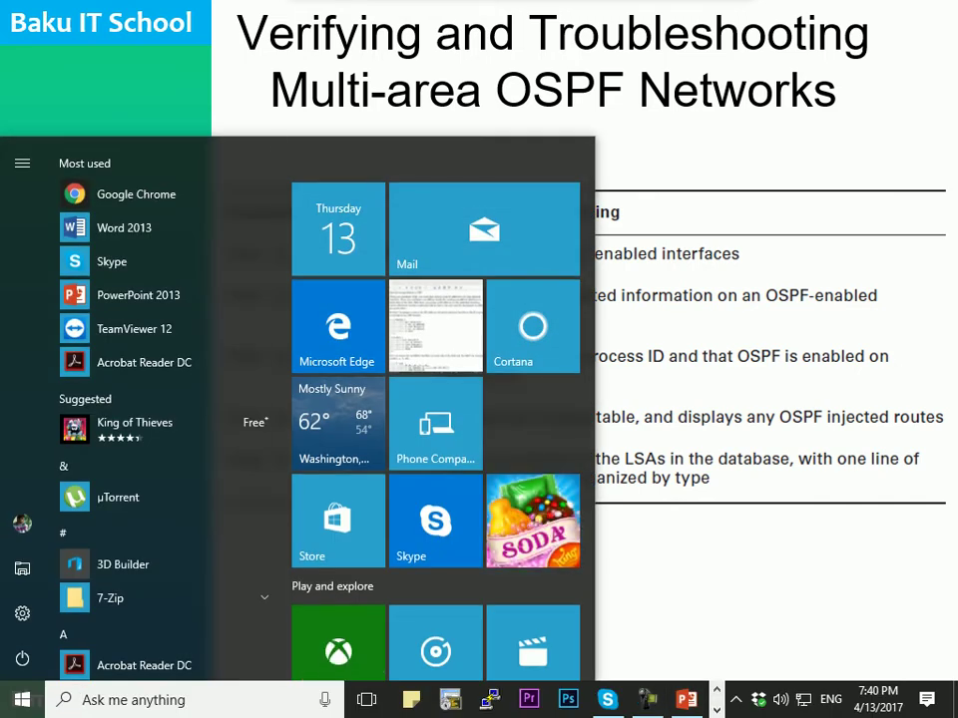
pyautogui.write('gns')
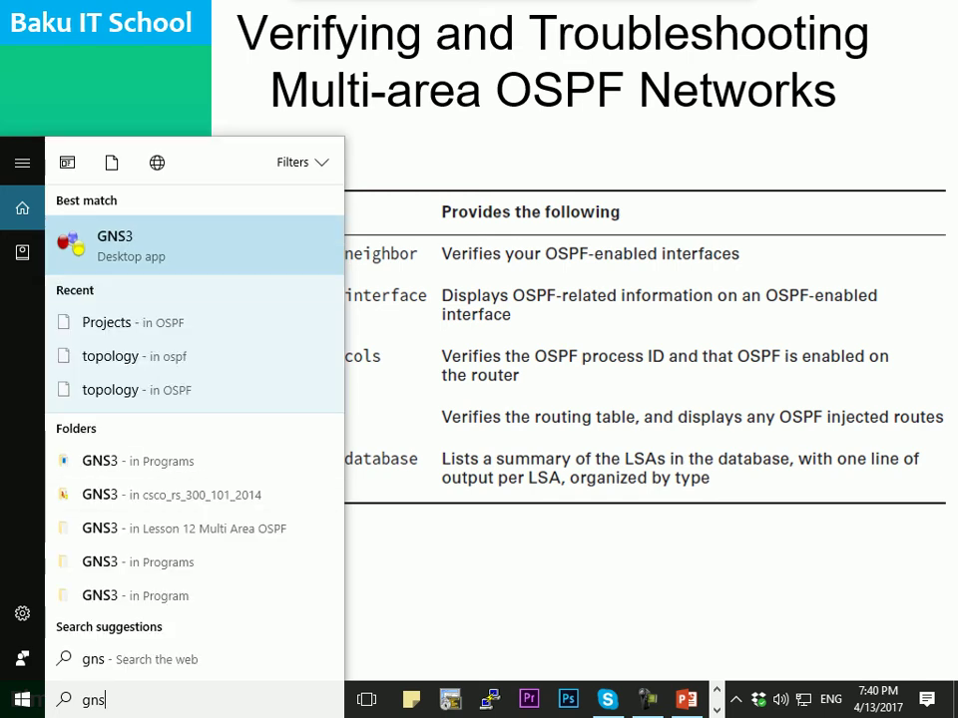
pyautogui.press('Return')
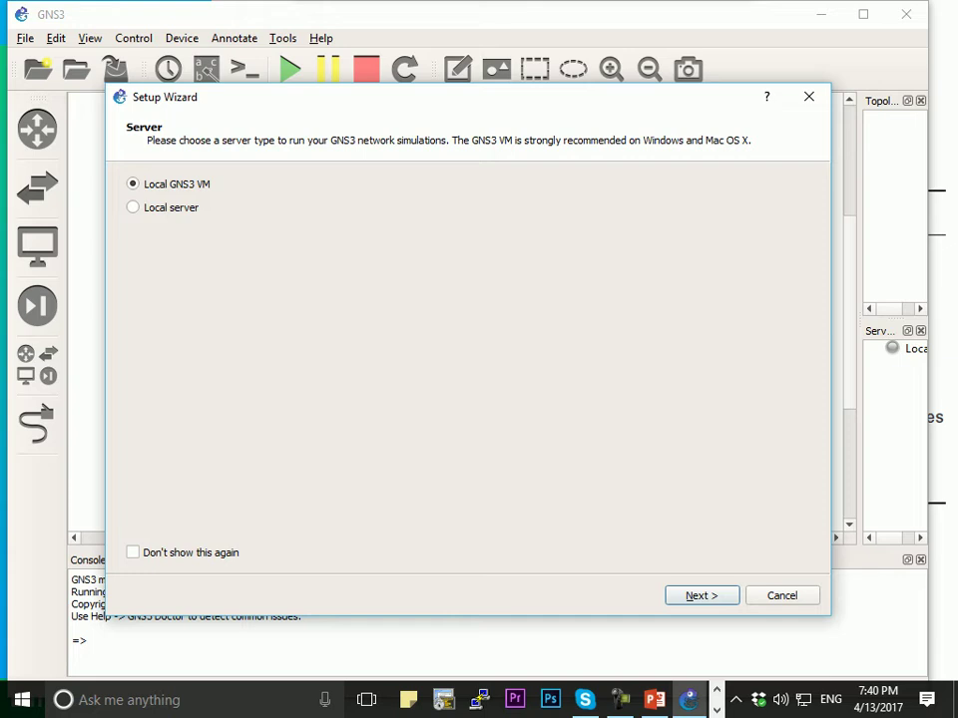
# Set the server type to Local server and start adding an IOS router using a real IOS image.
pyautogui.click(134, 207)
pyautogui.press('Return')
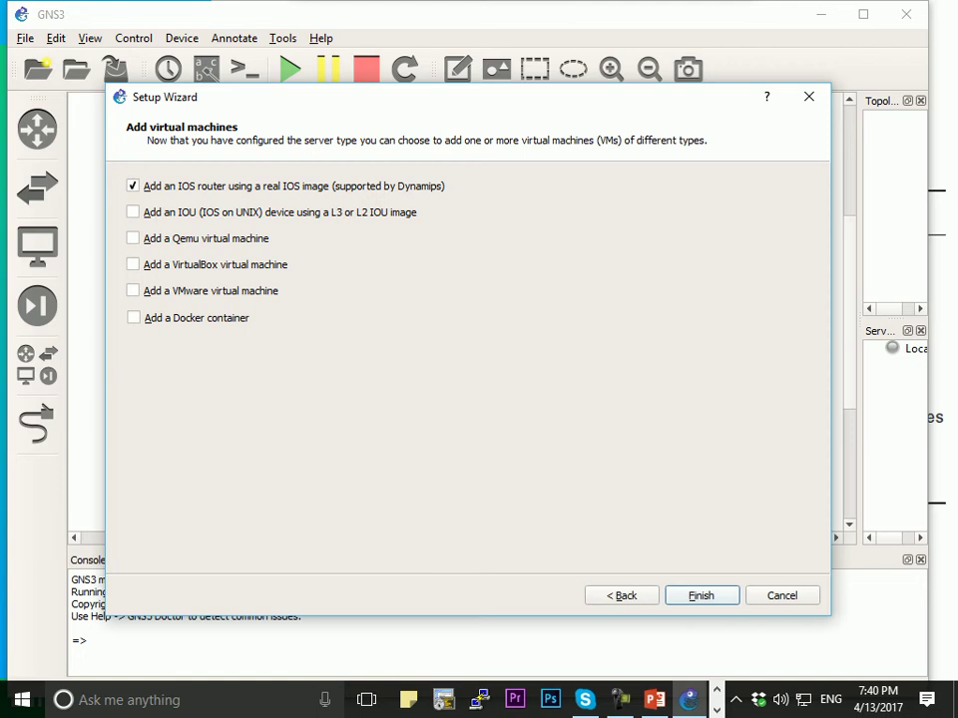
pyautogui.press('Return')
# Choose c2800nm-ipvoice-mz.124-4.t1.image as a new IOS image, accept copying it to the default images directory, and continue.
pyautogui.click(279, 199)
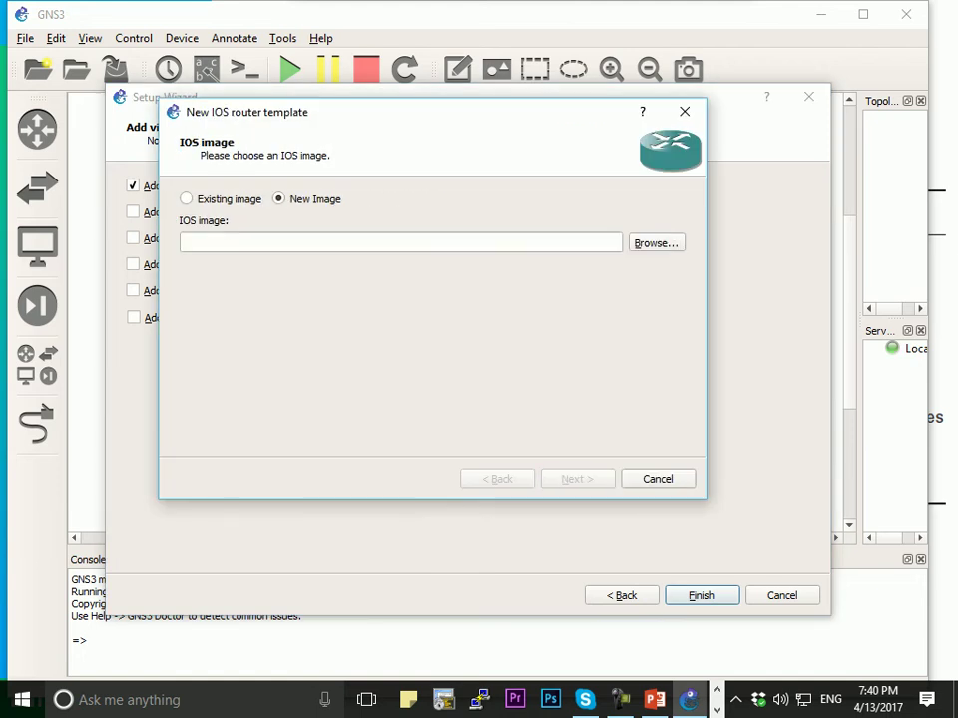
pyautogui.click(656, 243)
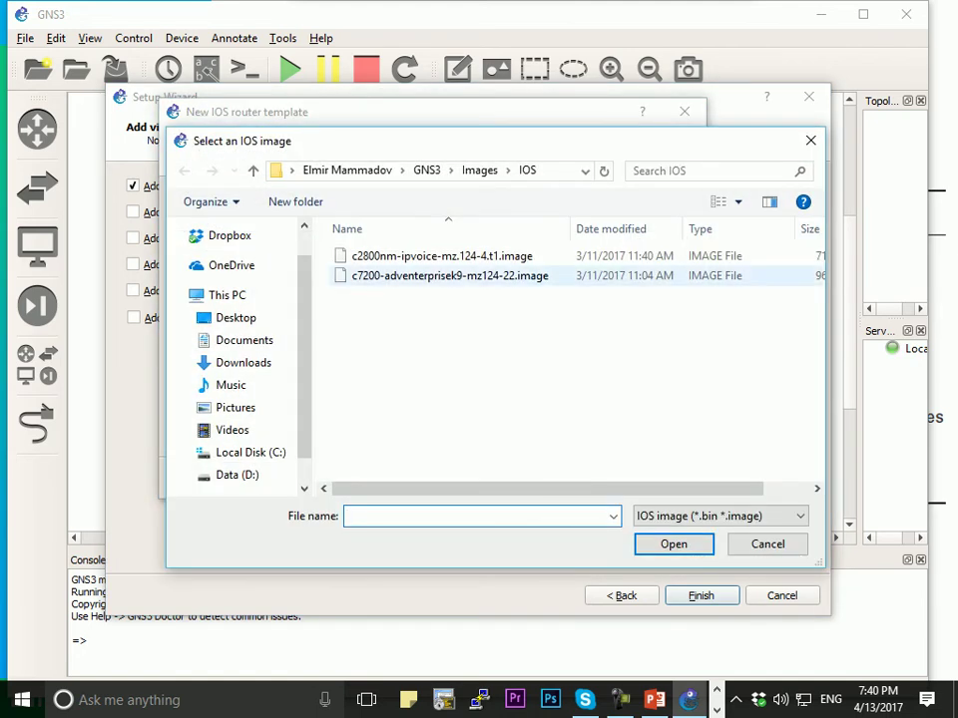
pyautogui.click(442, 256)
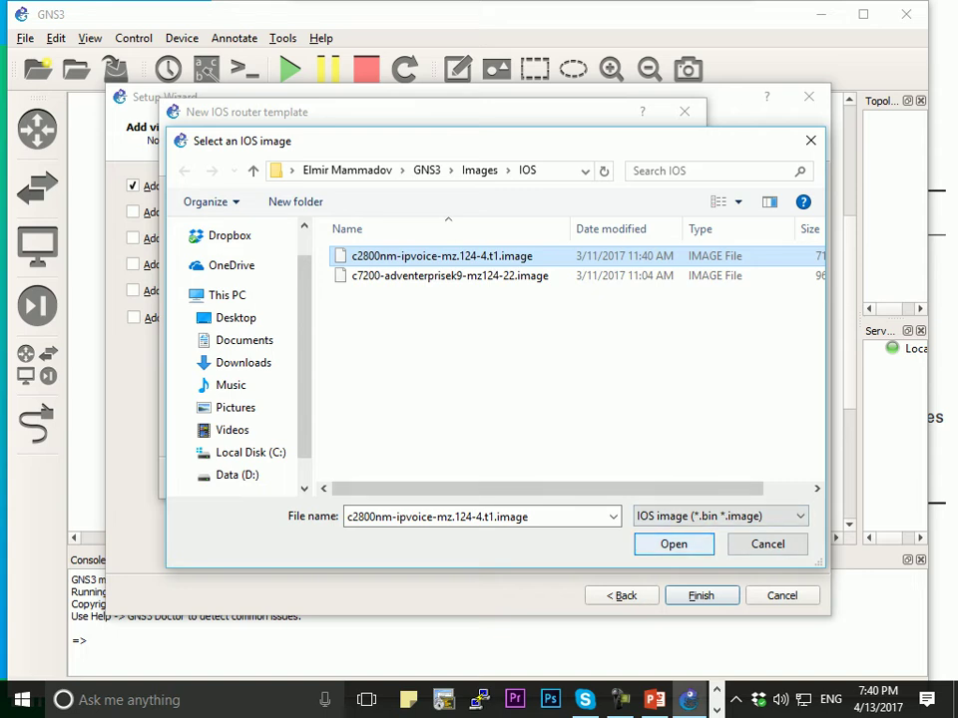
pyautogui.press('Return')
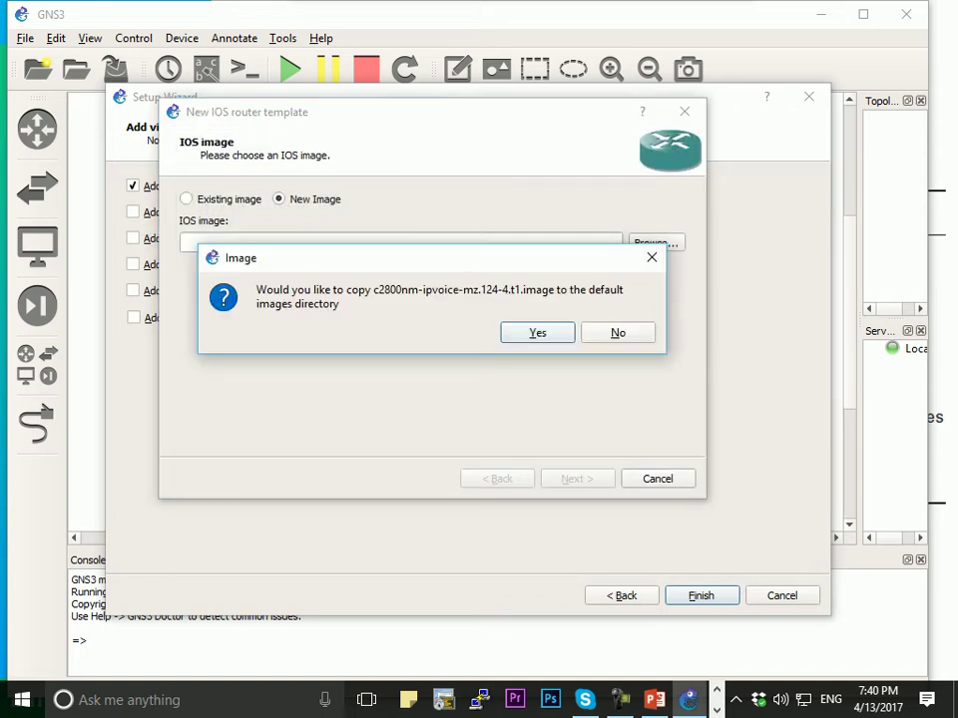
pyautogui.press('Return')
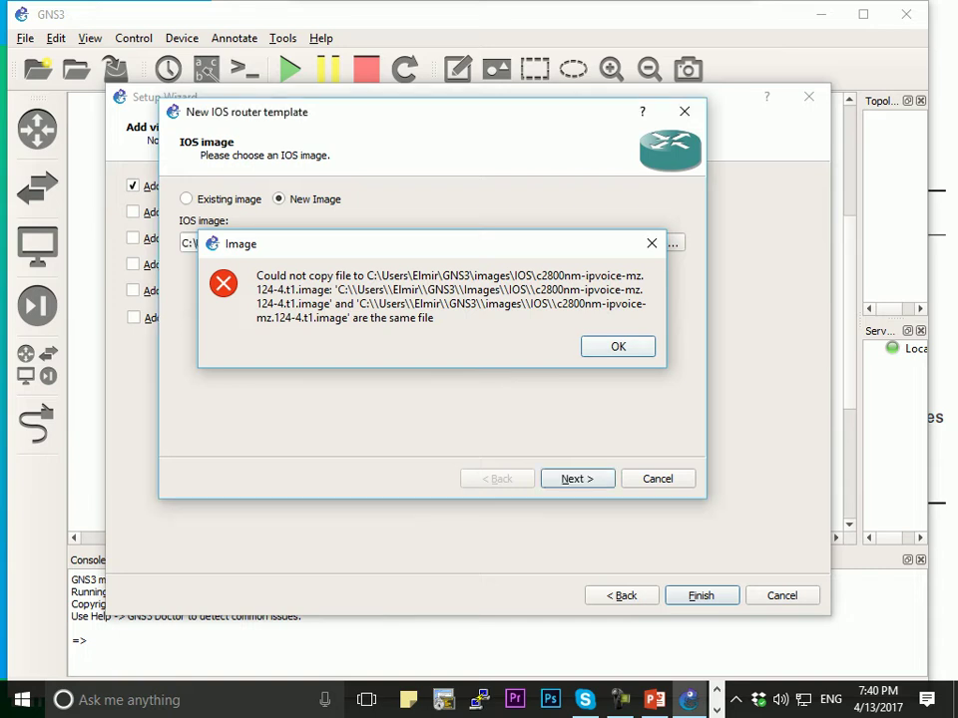
pyautogui.press('Return')
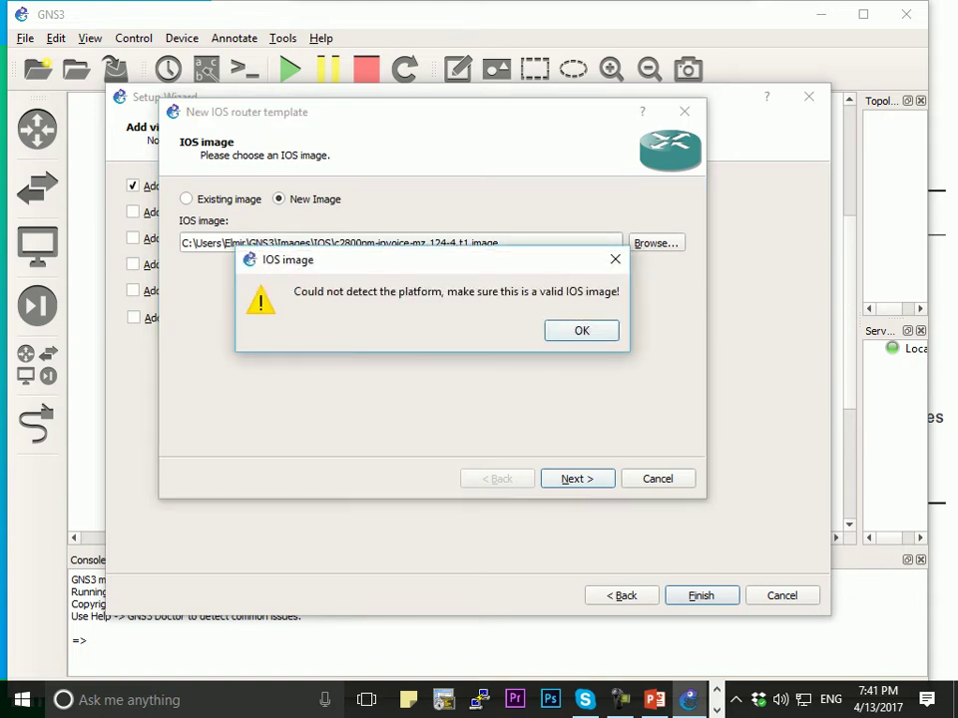
pyautogui.press('Return')
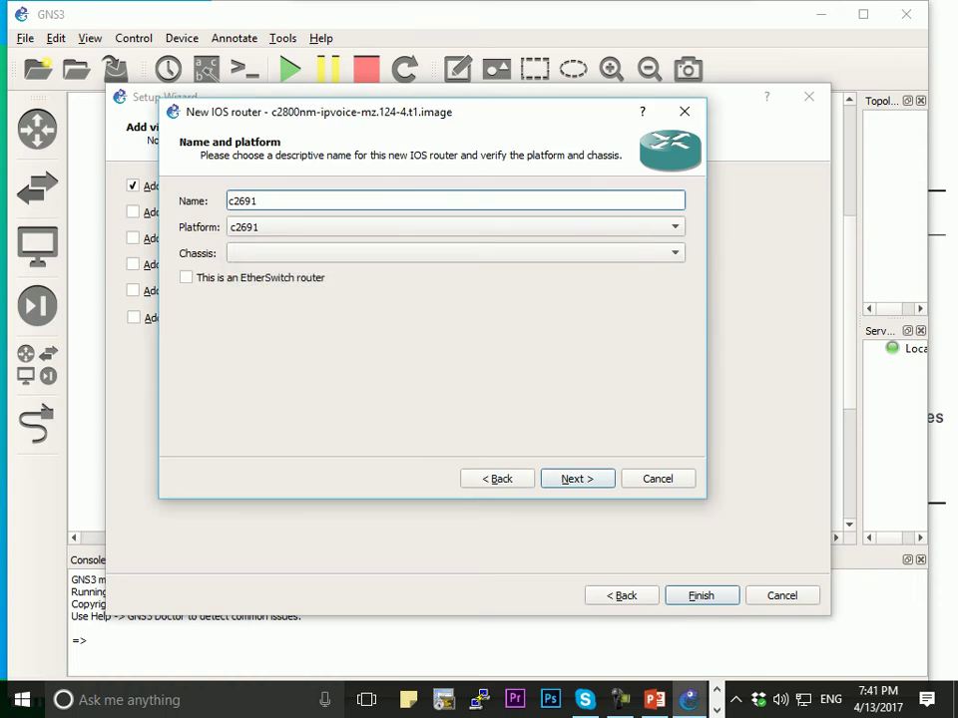
# Keep c2691 as the platform and mark the template as an EtherSwitch router.
pyautogui.click(252, 201)
pyautogui.click(300, 227)
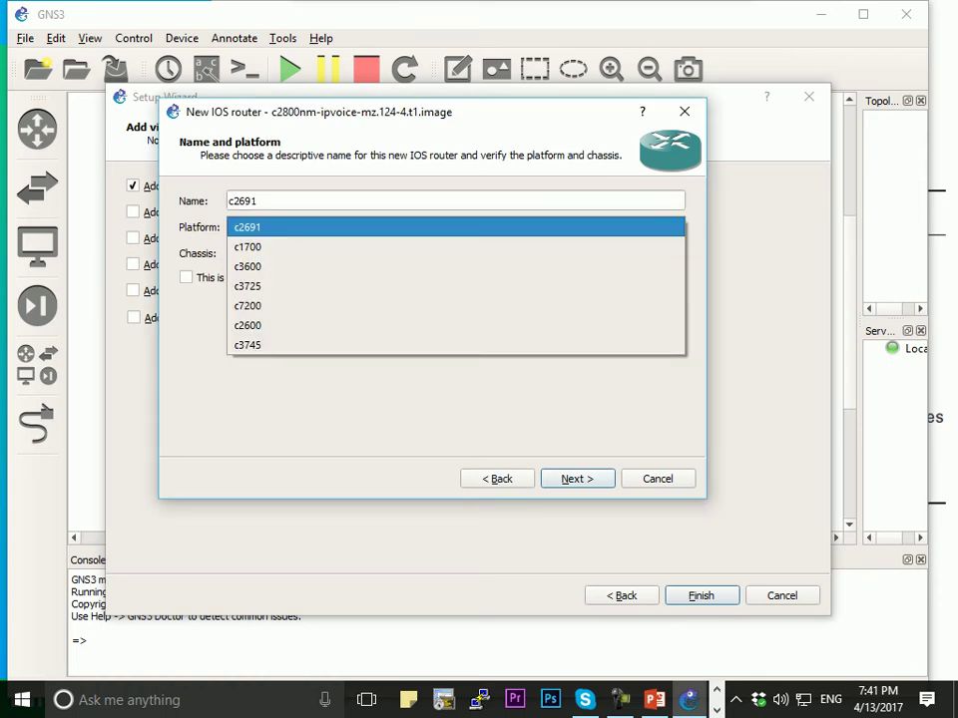
pyautogui.click(299, 227)
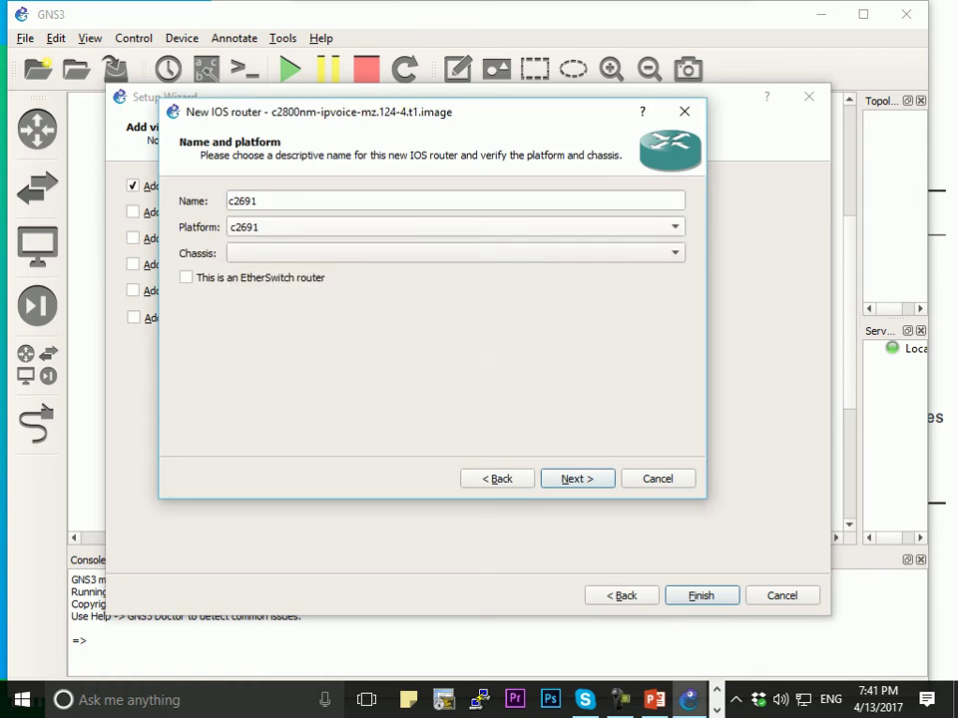
pyautogui.click(299, 201)
pyautogui.click(299, 228)
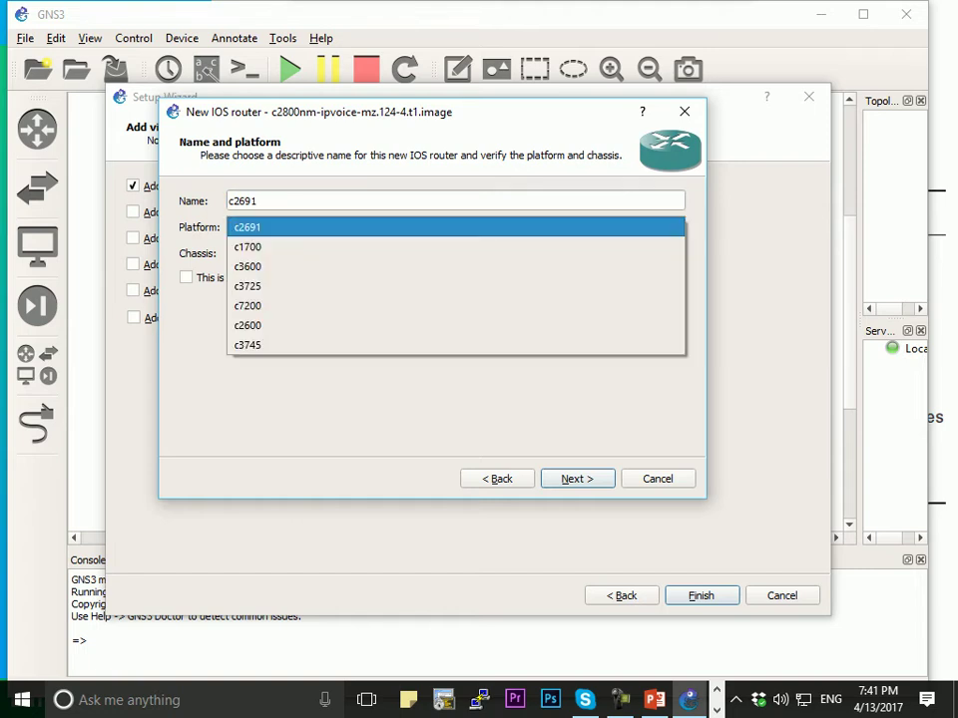
pyautogui.press('Escape')
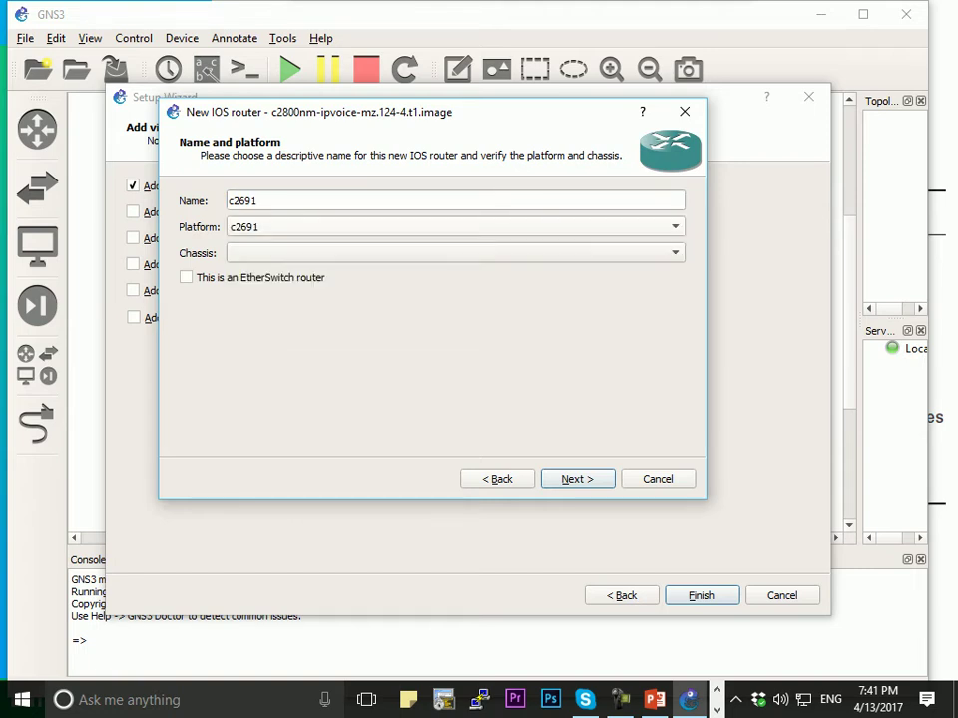
pyautogui.click(187, 278)
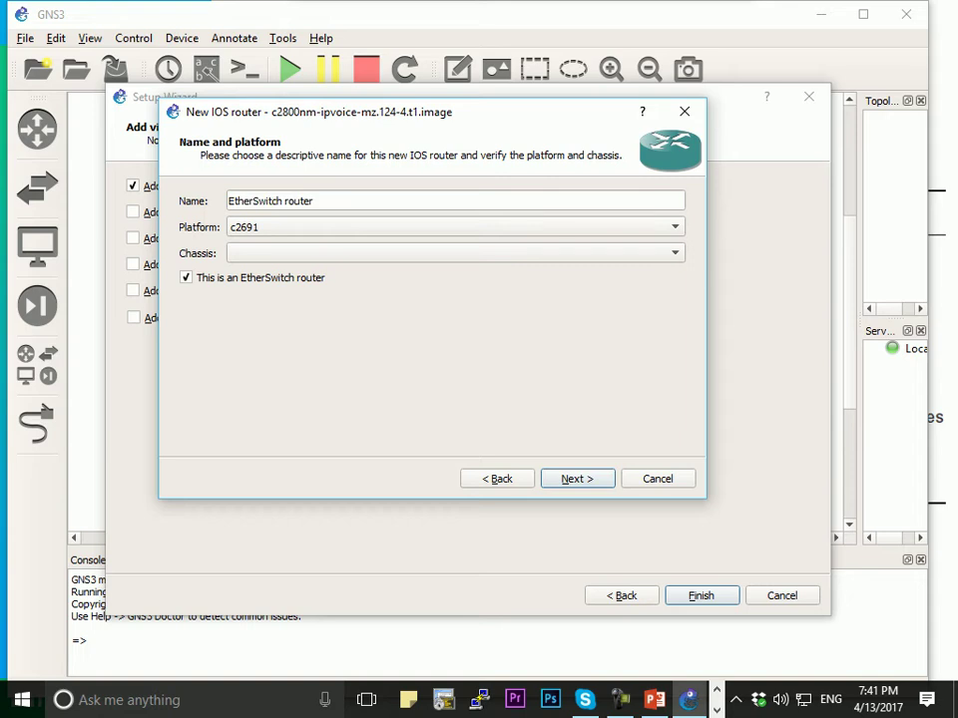
# Unmark the template as an EtherSwitch router, keep the default RAM of 192 MiB, and continue to the network adapters.
pyautogui.press('space')
pyautogui.press('Return')
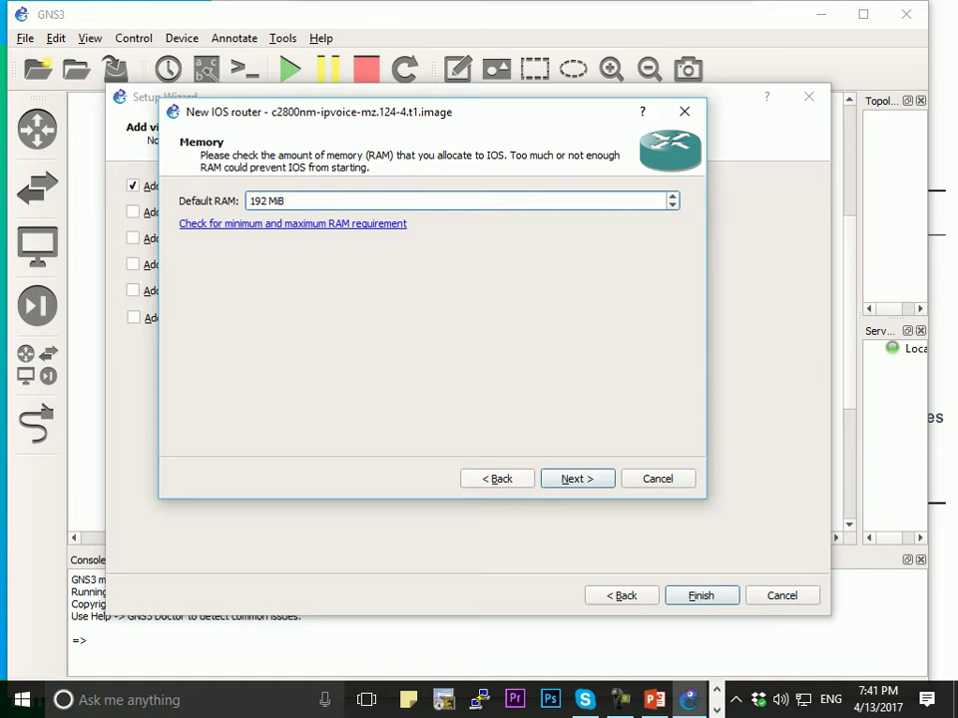
pyautogui.hotkey('alt', 'b')
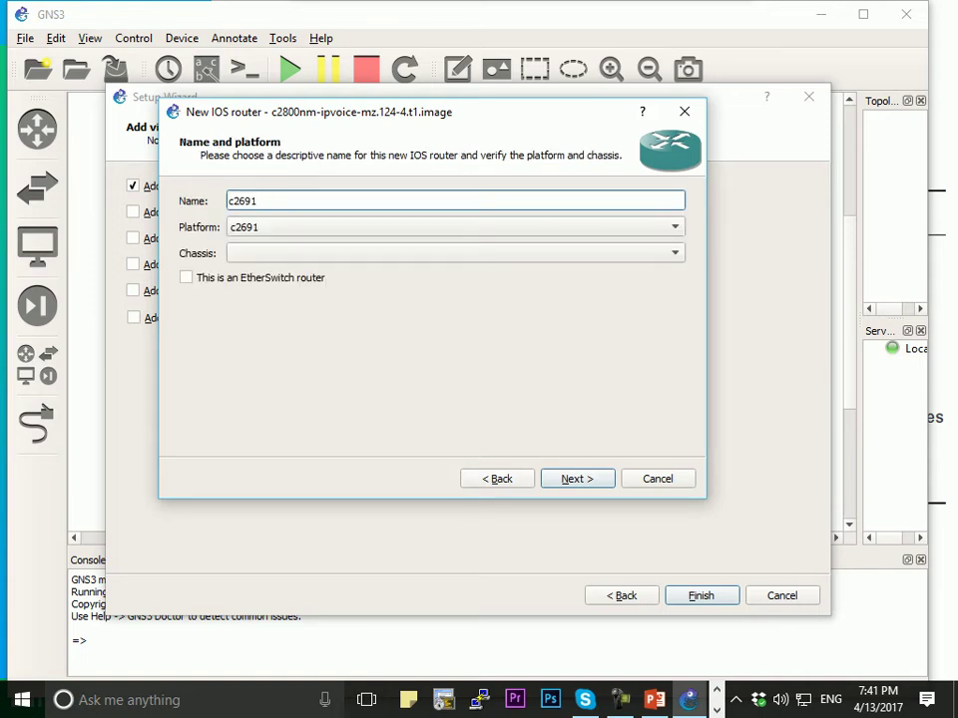
pyautogui.hotkey('alt', 'n')
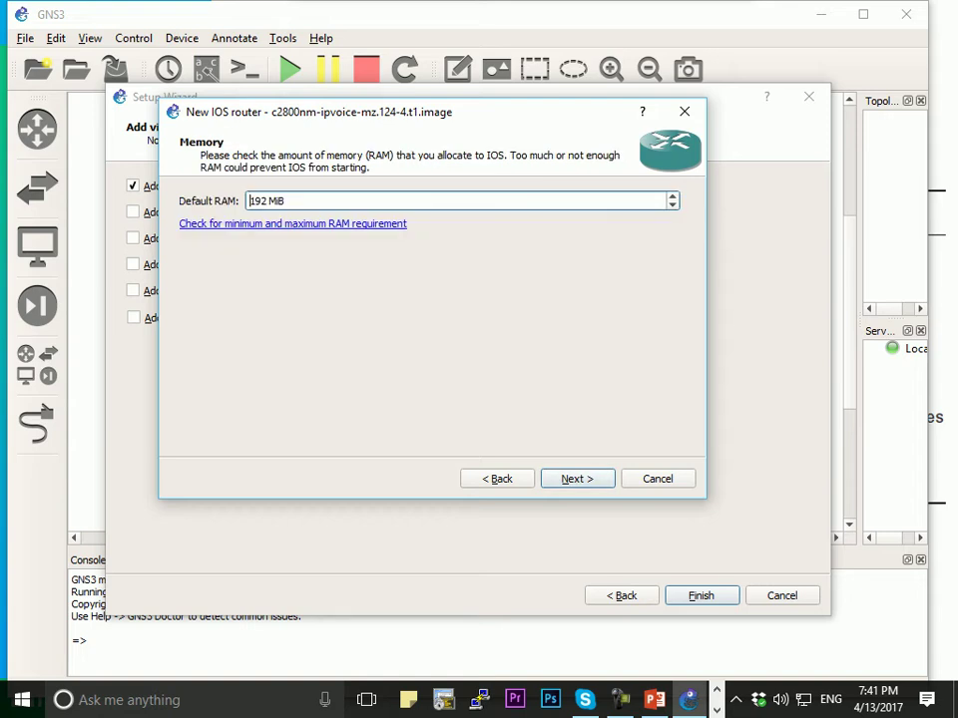
pyautogui.hotkey('alt', 'n')
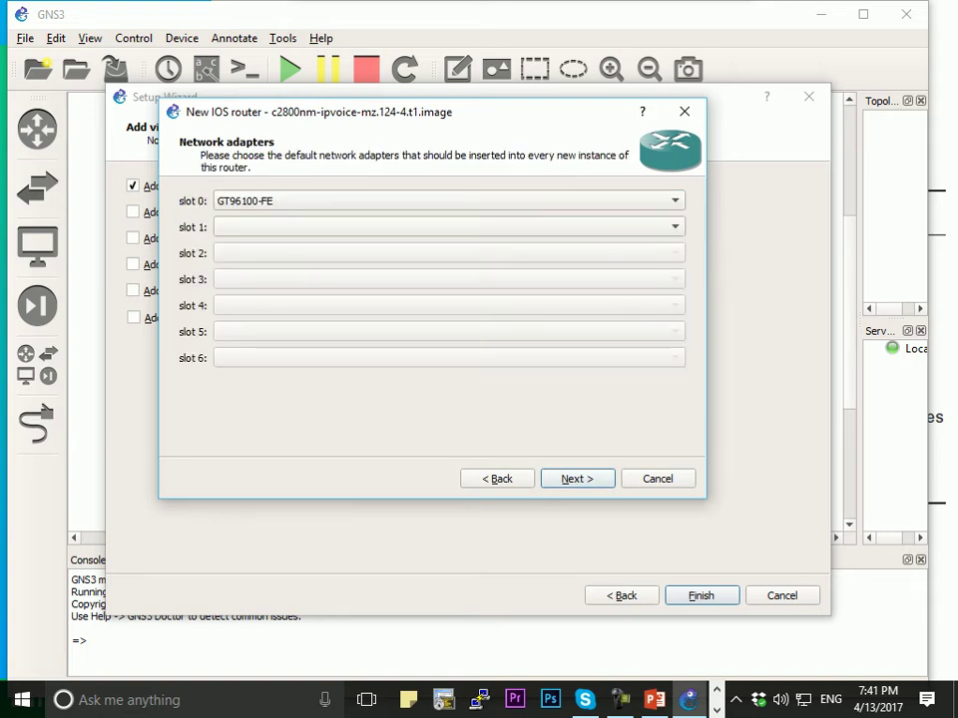
# Assign the NM-4T adapter to slot 1, keep GT96100-FE in slot 0, and continue to the WIC modules.
pyautogui.click(448, 227)
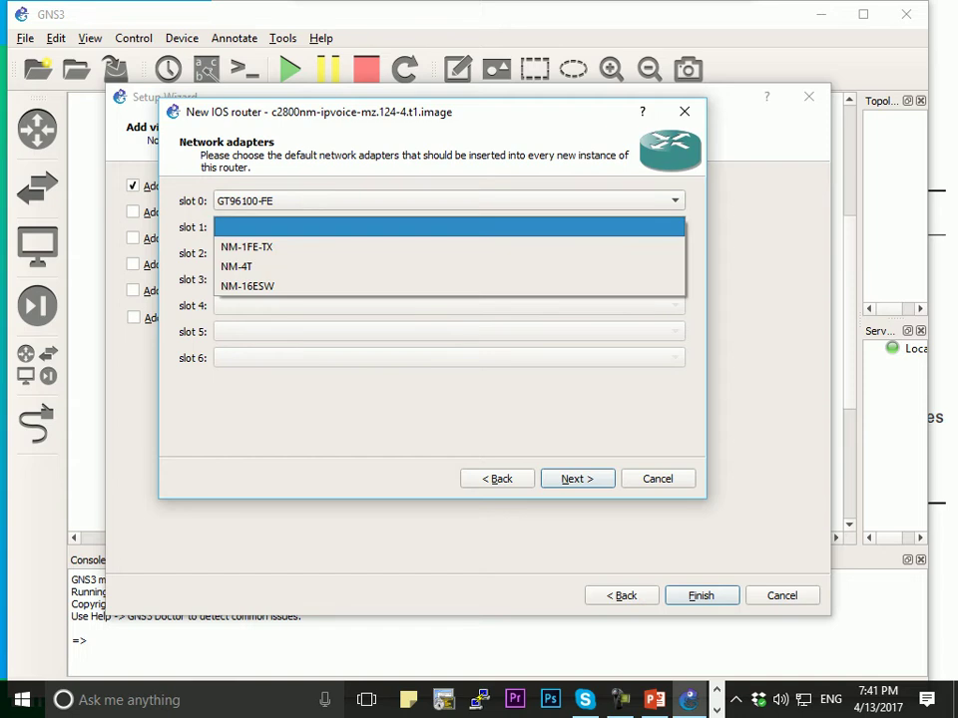
pyautogui.press('Down')
pyautogui.press('Down')
pyautogui.press('Down')
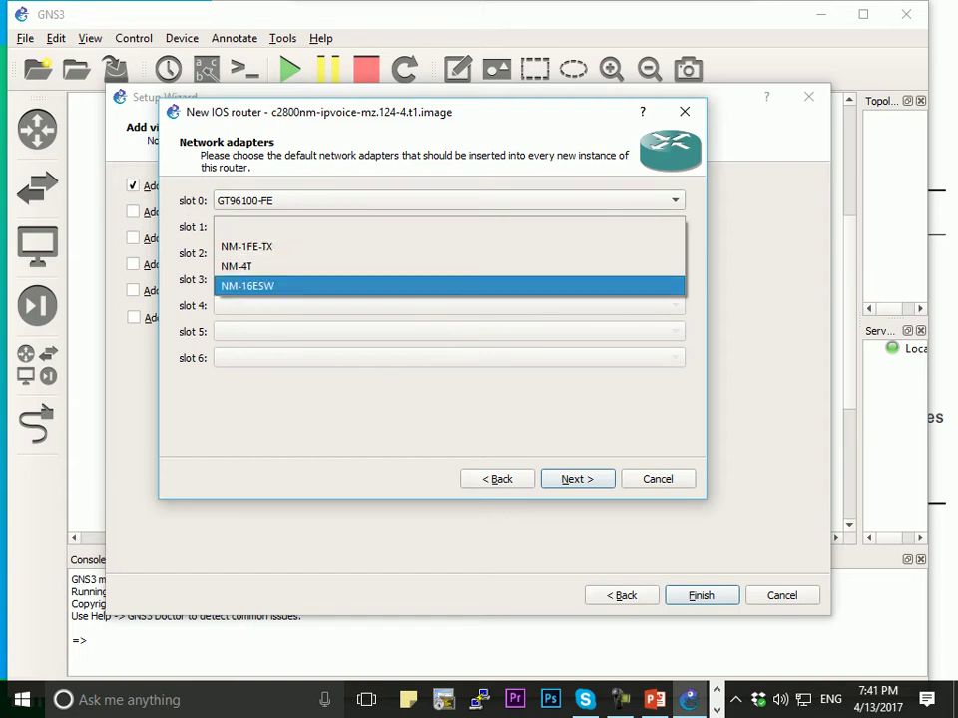
pyautogui.press('Up')
pyautogui.press('Up')
pyautogui.press('Down')
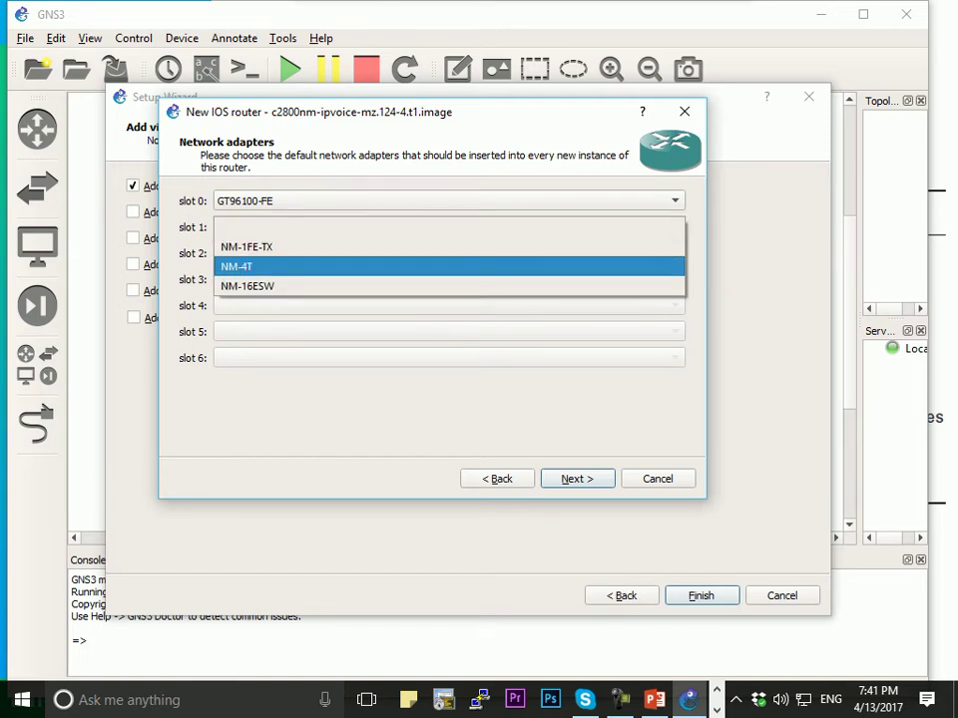
pyautogui.press('Down')
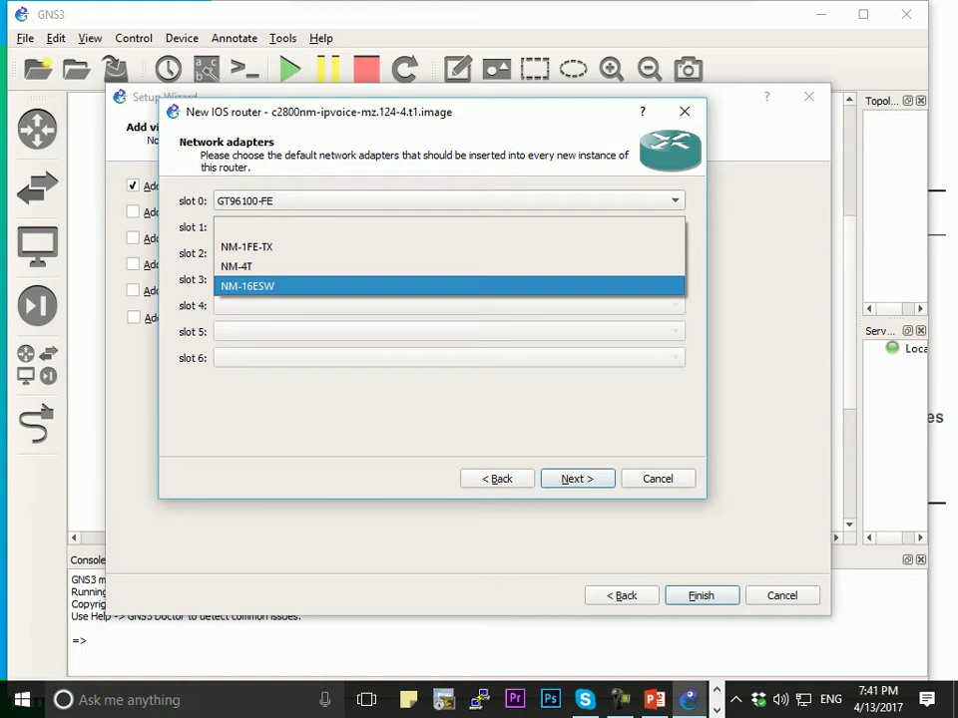
pyautogui.press('Up')
pyautogui.press('Return')
pyautogui.click(449, 228)
pyautogui.click(449, 228)
pyautogui.click(449, 202)
pyautogui.click(449, 202)
pyautogui.click(448, 227)
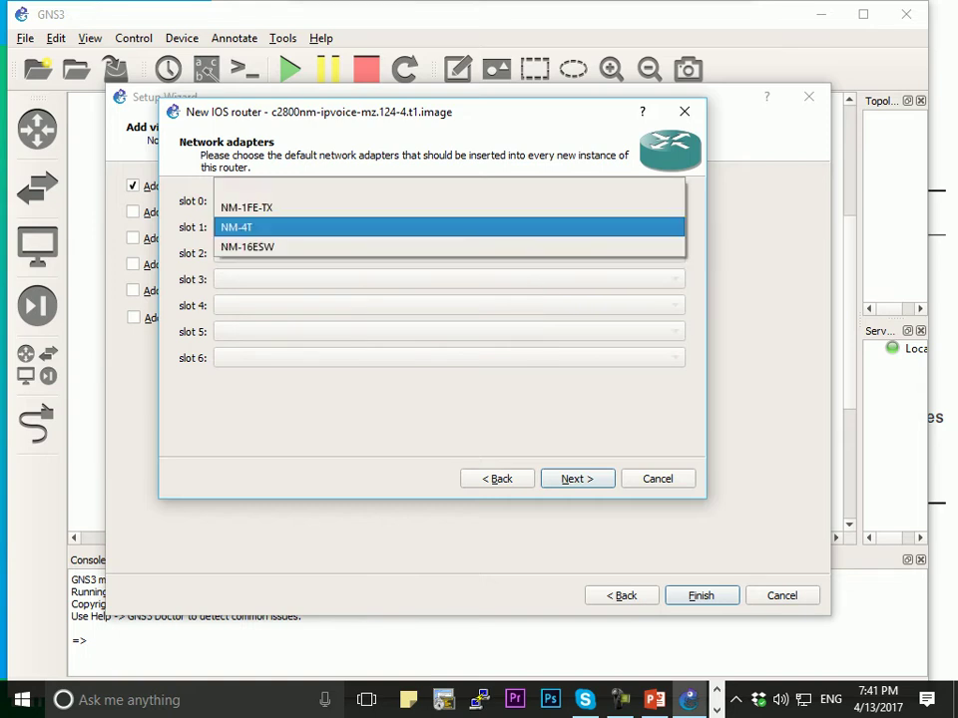
pyautogui.press('Return')
pyautogui.hotkey('alt', 'Down')
pyautogui.press('Return')
pyautogui.press('Return')
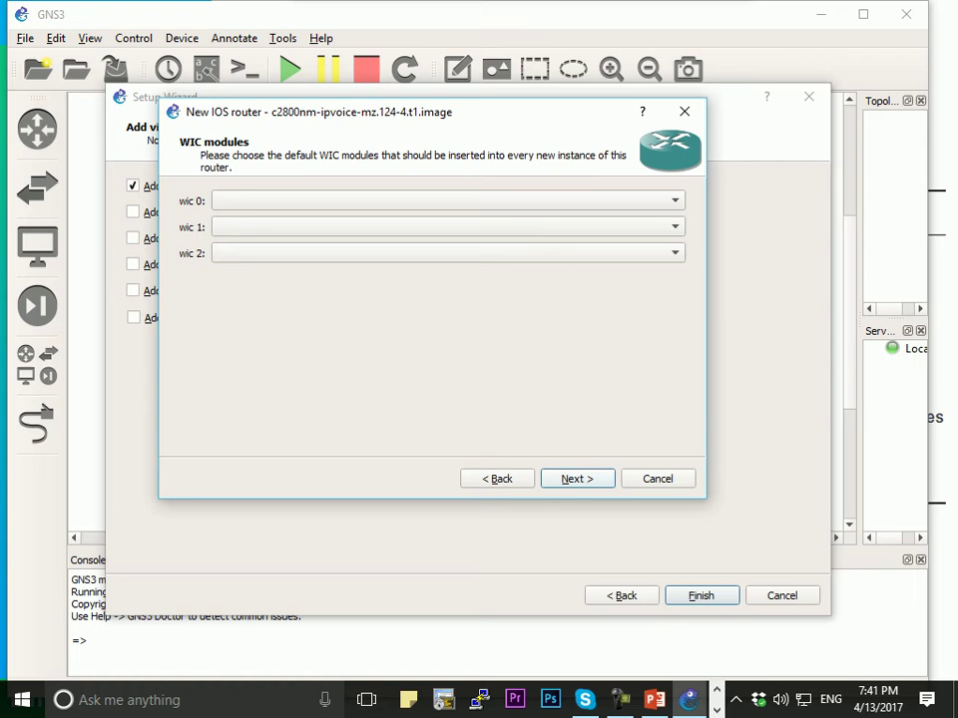
# Assign WIC-1T to wic 0, wic 1 and wic 2, and continue to the Idle-PC settings.
pyautogui.hotkey('alt', 'Down')
pyautogui.press('Down')
pyautogui.press('Return')
pyautogui.press('Tab')
pyautogui.hotkey('alt', 'Down')
pyautogui.press('Down')
pyautogui.press('Return')
pyautogui.press('Tab')
pyautogui.hotkey('alt', 'Down')
pyautogui.press('Down')
pyautogui.press('Return')
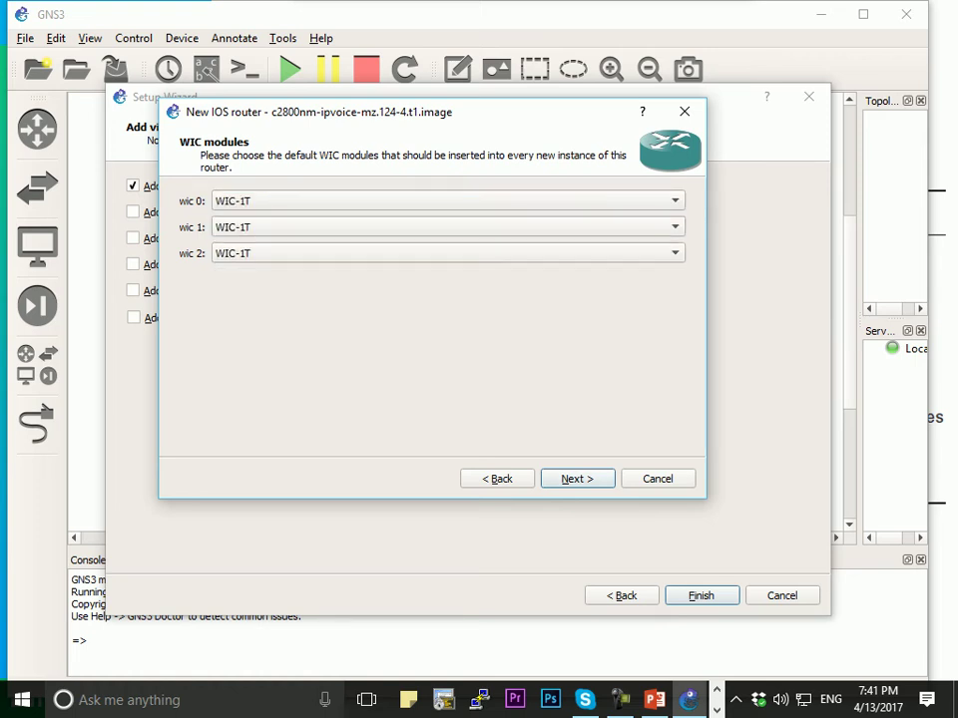
pyautogui.press('Return')
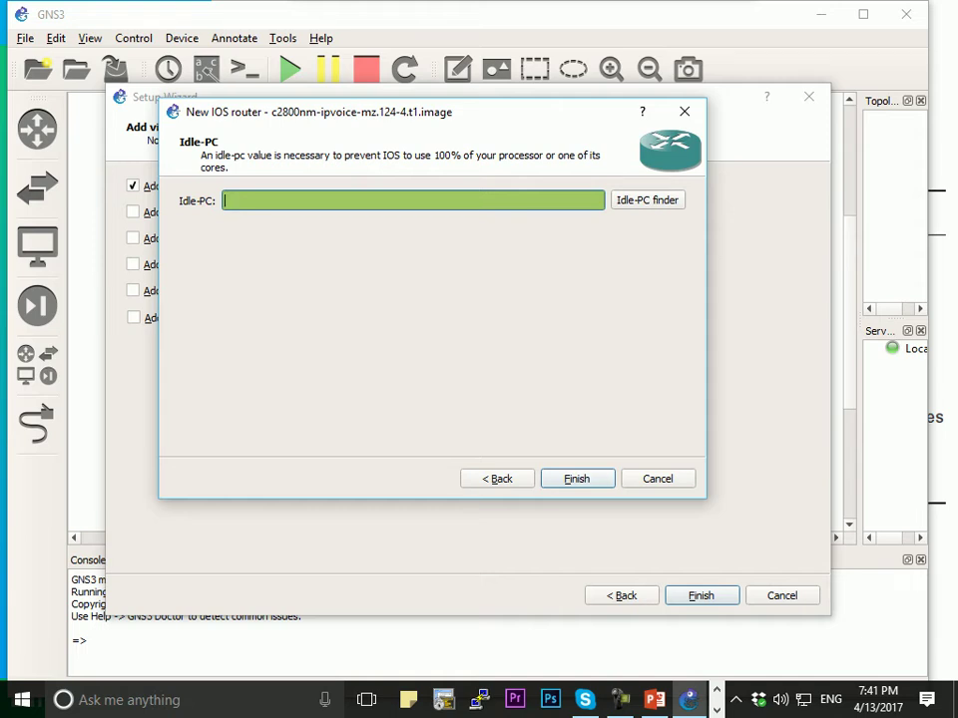
# Try to compute an Idle-PC value for the router image with the Idle-PC finder.
pyautogui.press('Tab')
pyautogui.press('space')
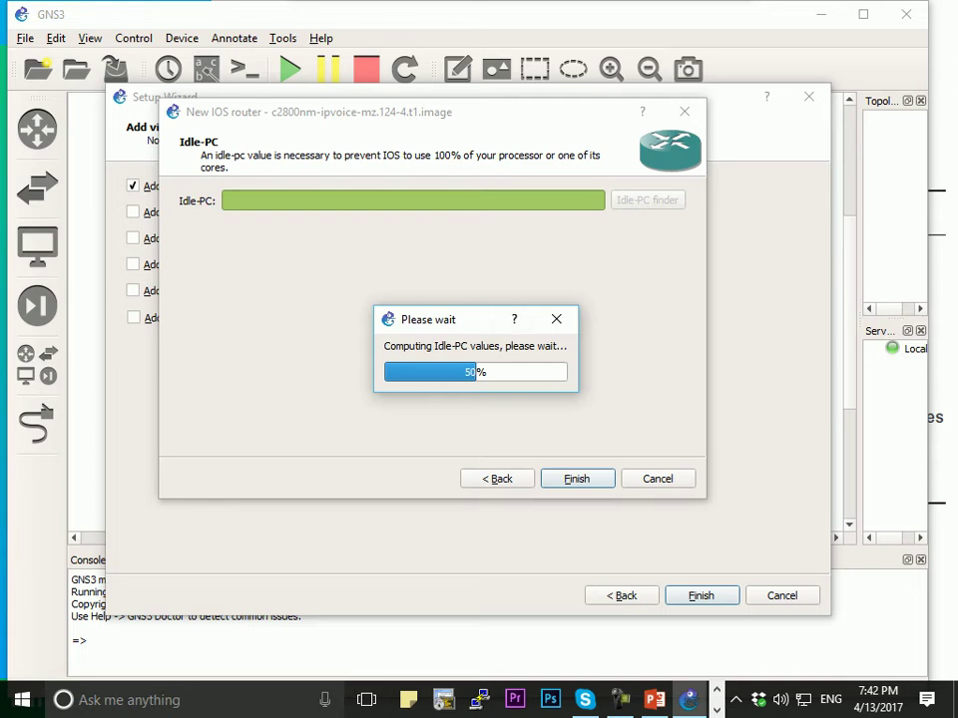
pyautogui.moveTo(476, 321); pyautogui.dragTo(465, 290)
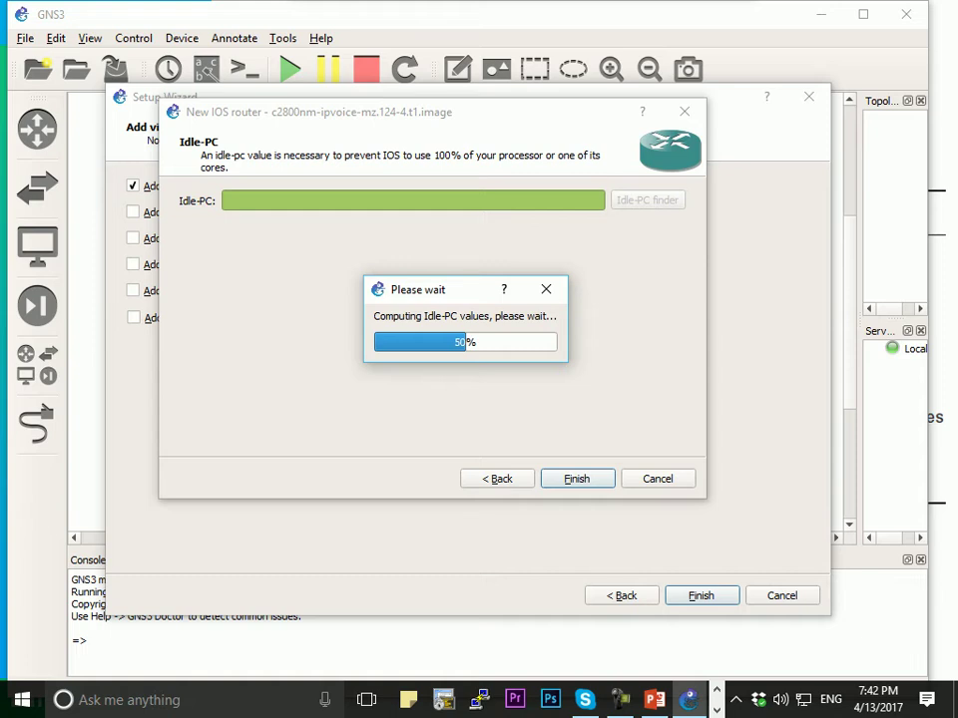
pyautogui.moveTo(502, 289); pyautogui.dragTo(518, 260)
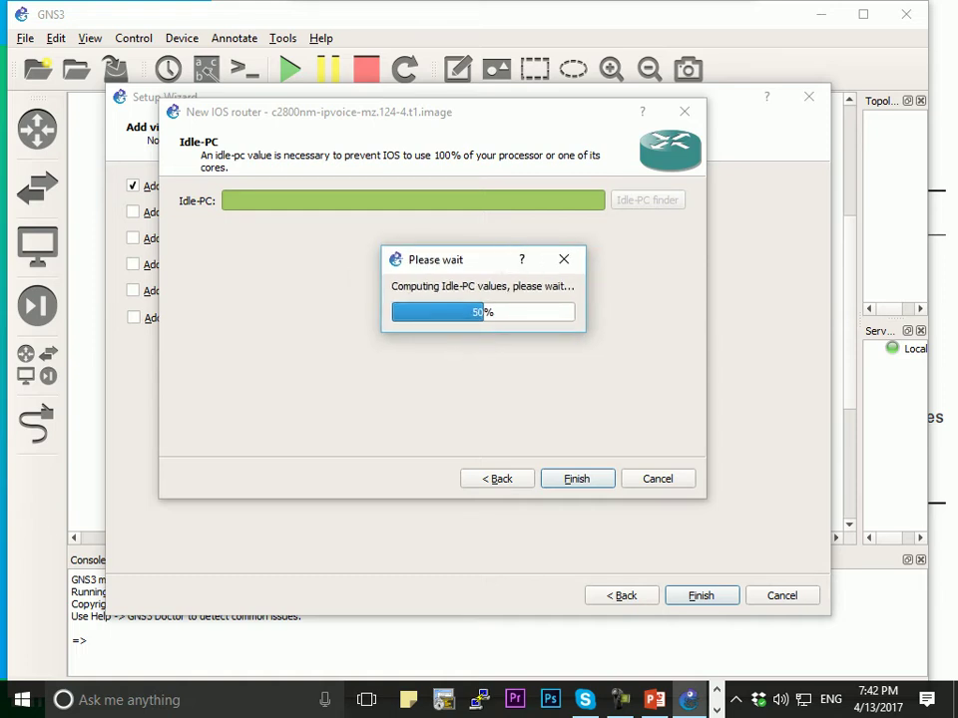
pyautogui.moveTo(489, 259); pyautogui.dragTo(508, 286)
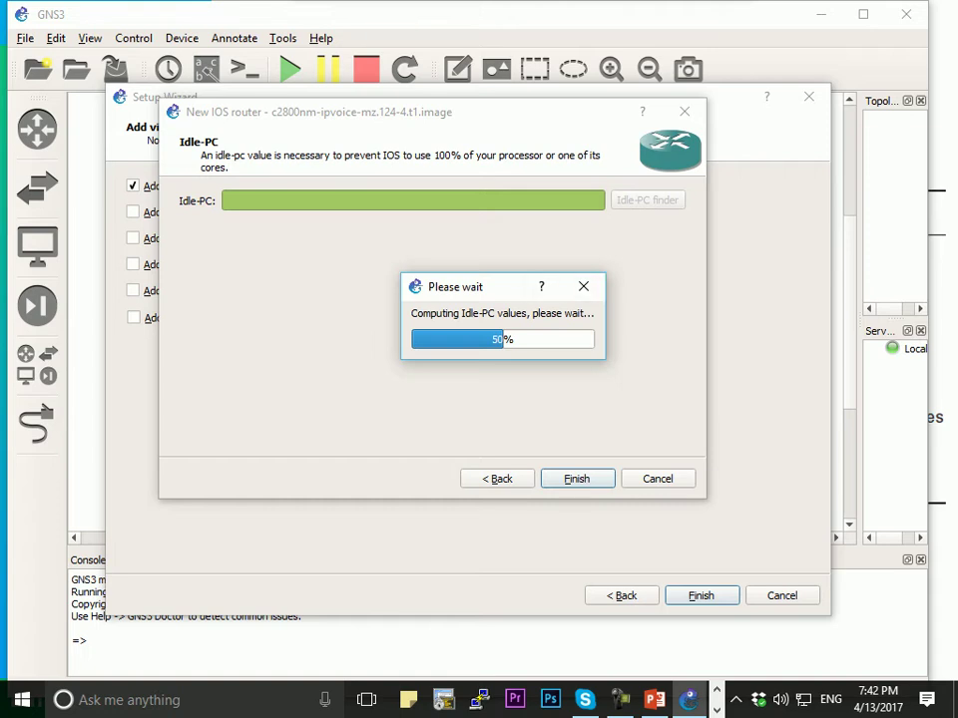
# Check the CPU performance in Task Manager during the Idle-PC computation and dismiss the Idle-PC finder message.
pyautogui.hotkey('ctrl', 'shift', 'Escape')
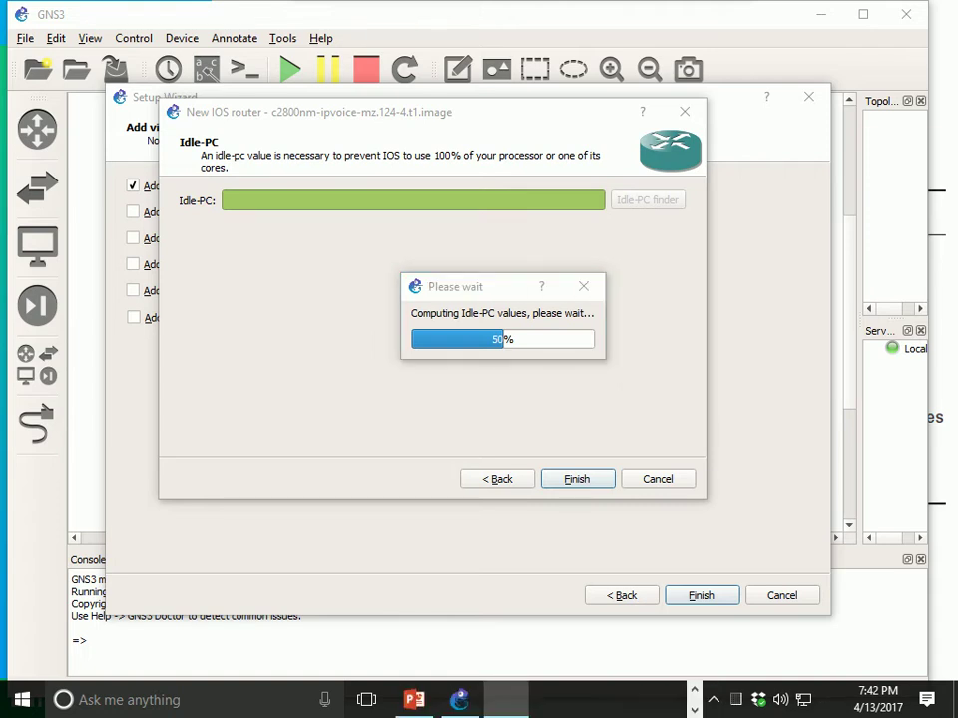
pyautogui.click(427, 150)
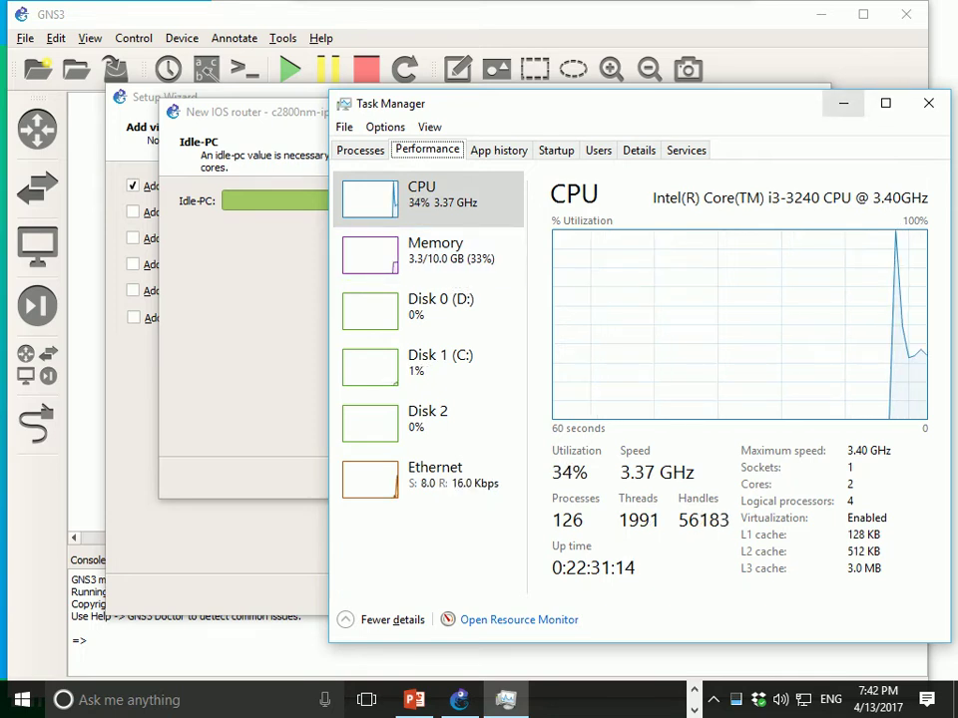
pyautogui.click(843, 104)
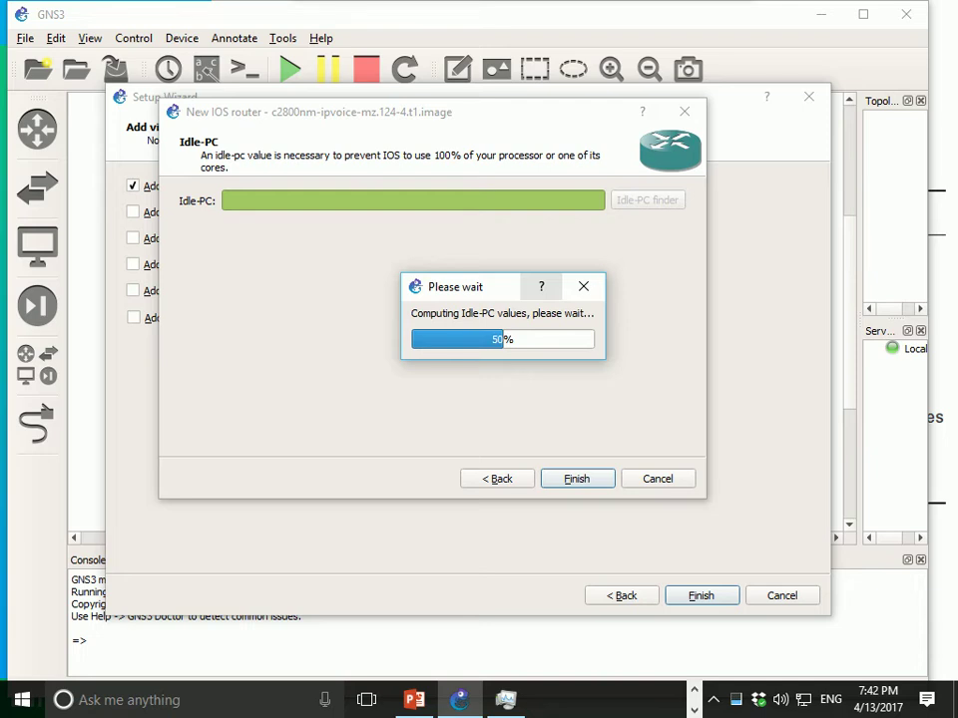
pyautogui.hotkey('alt', 'Tab')
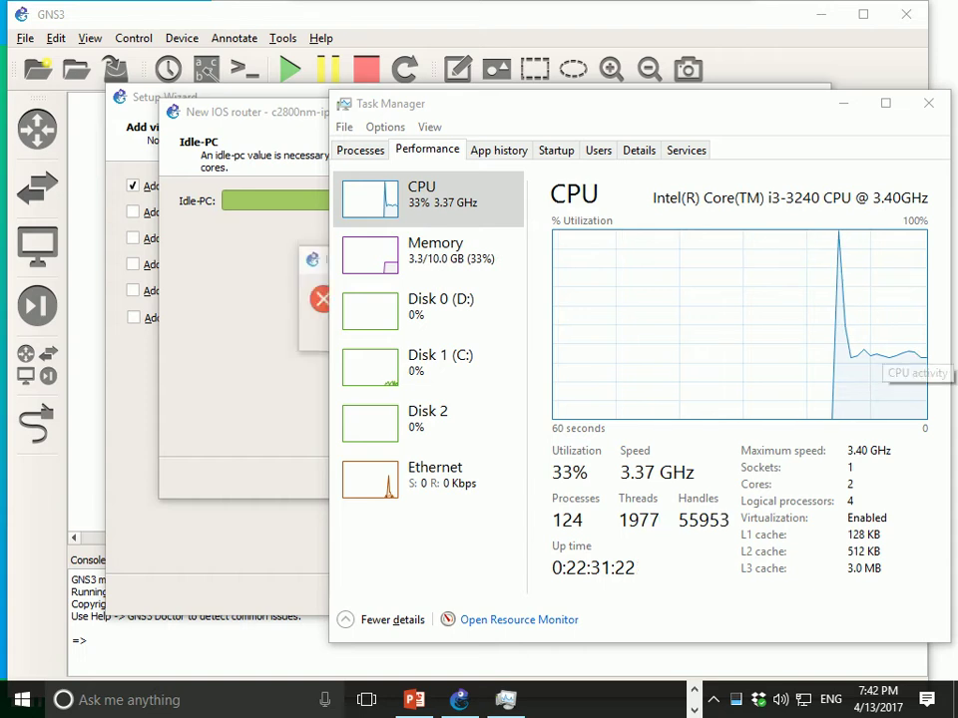
pyautogui.click(315, 311)
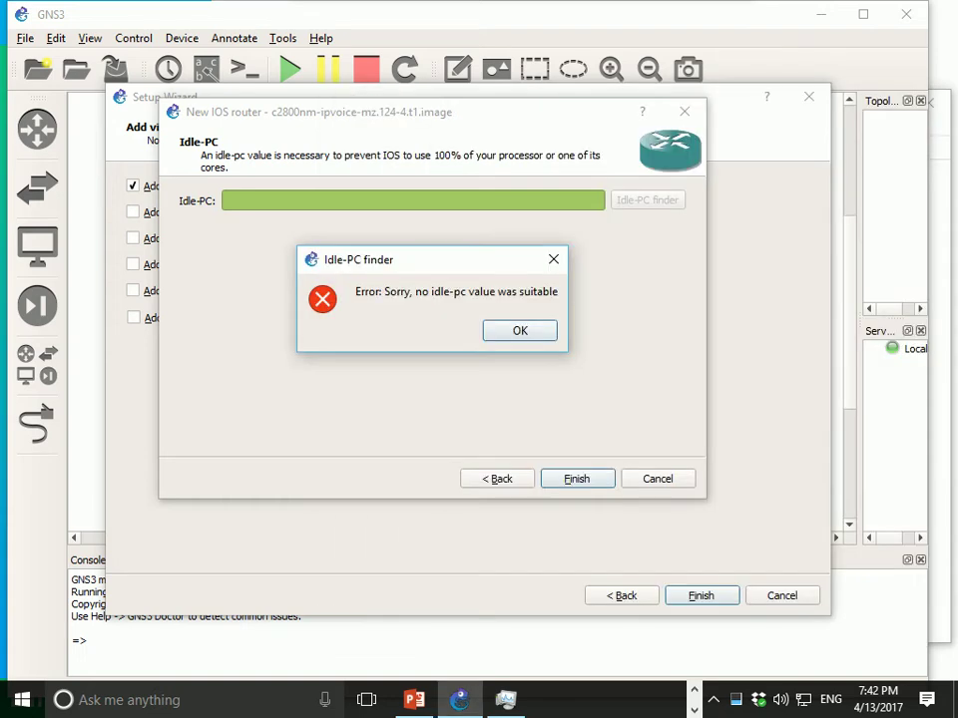
pyautogui.press('Return')
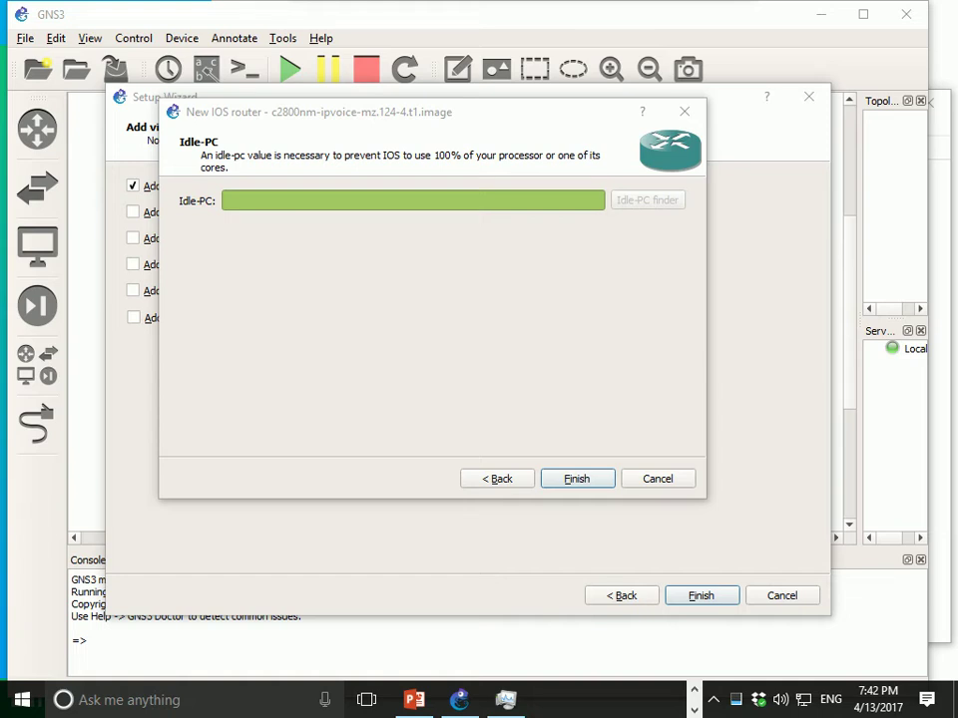
# Check the CPU performance in Task Manager again and return to GNS3.
pyautogui.moveTo(735, 701)
pyautogui.click(736, 701)
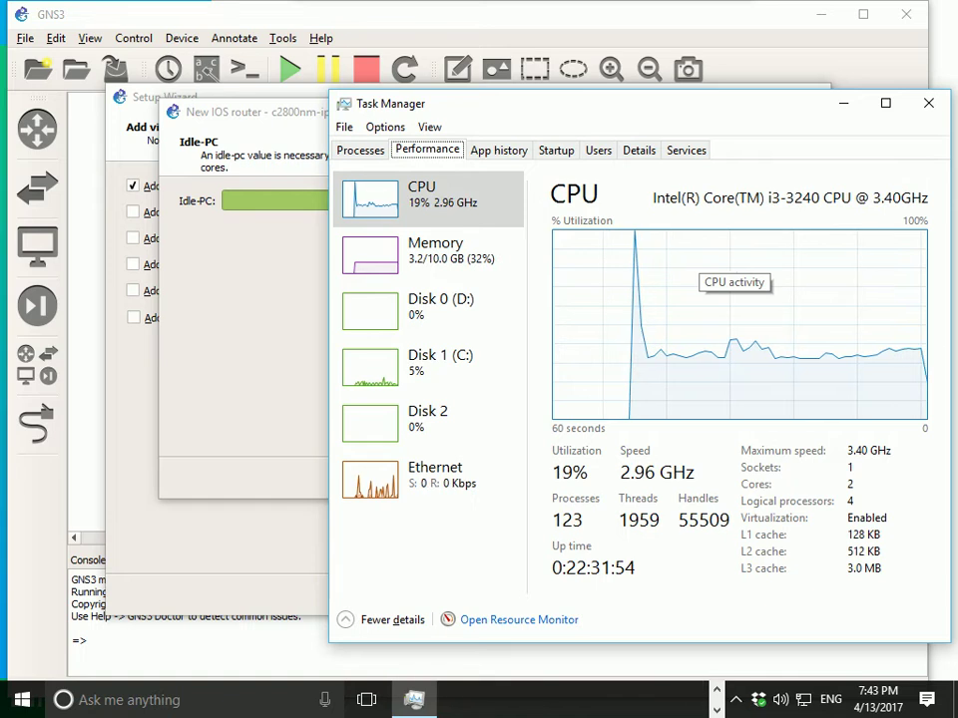
pyautogui.hotkey('alt', 'F4')
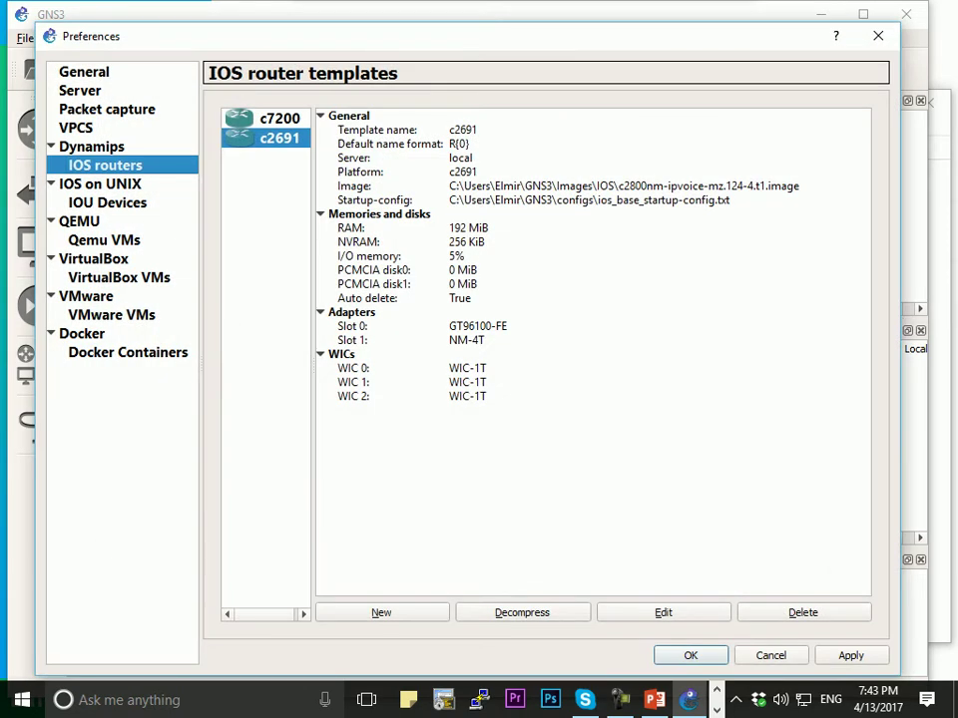
# Review the details of the c7200 and c2691 IOS router templates.
pyautogui.click(278, 119)
pyautogui.click(278, 139)
pyautogui.click(278, 119)
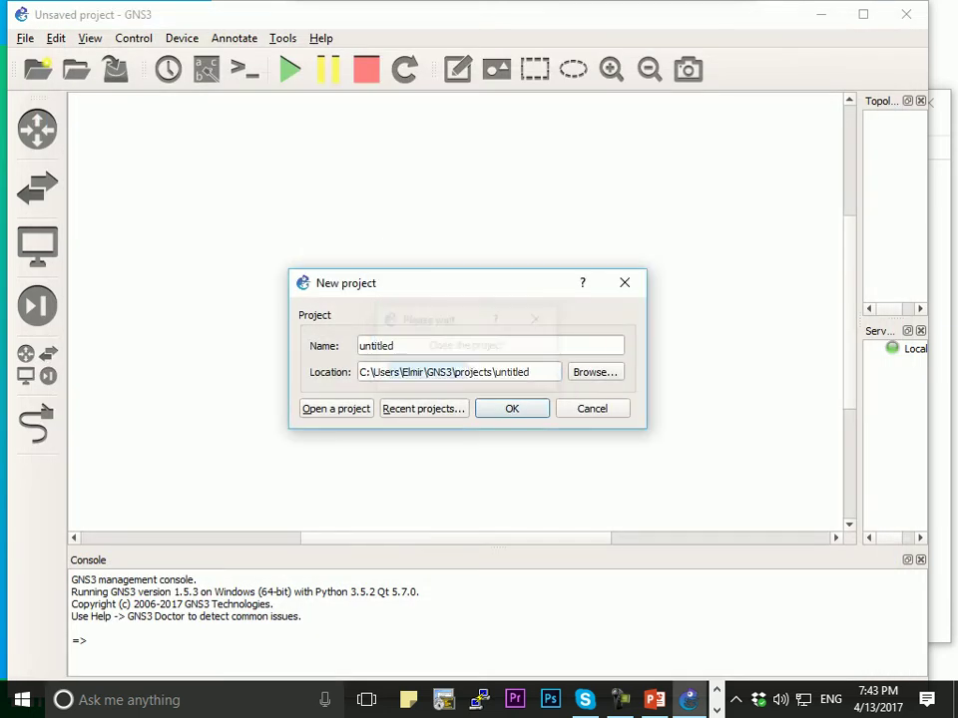
# Create a new project named untitled, overwriting the existing project location, and maximize the GNS3 window.
pyautogui.press('Return')
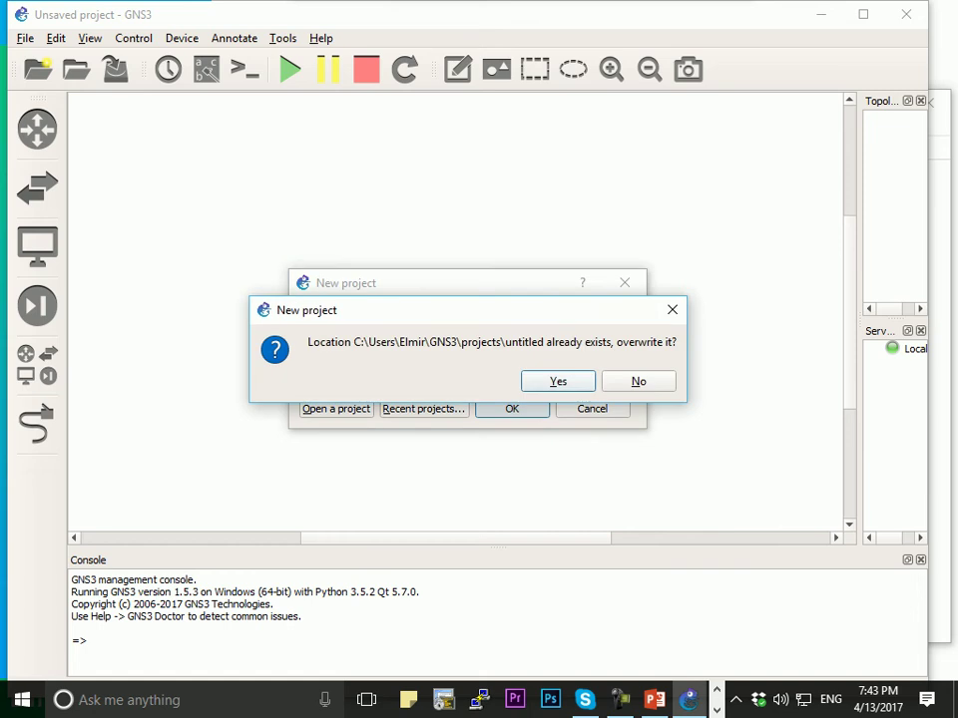
pyautogui.press('Return')
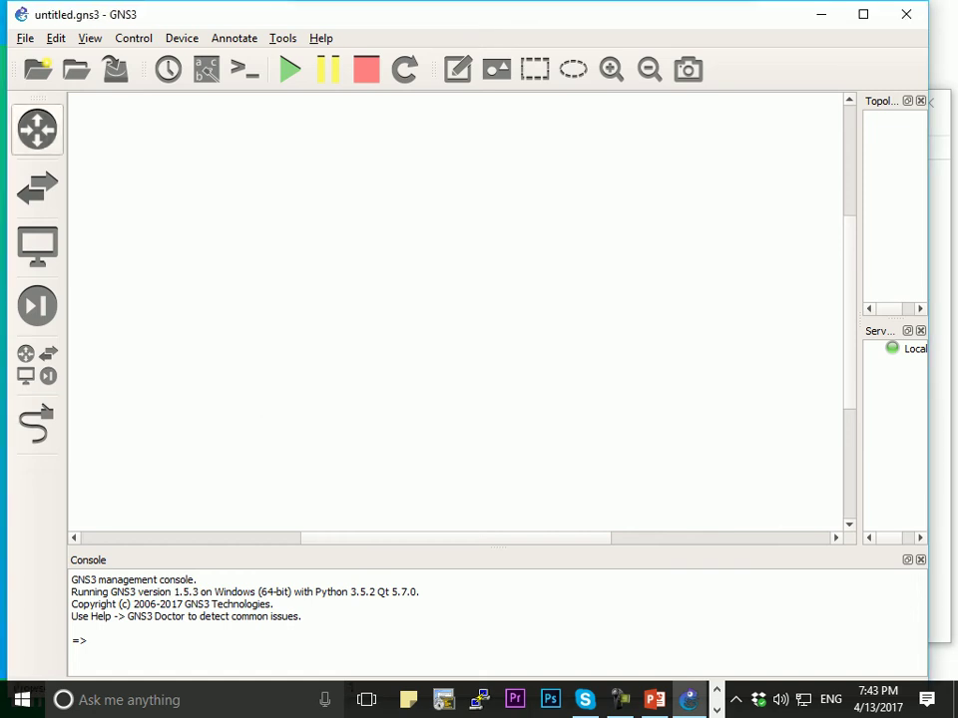
pyautogui.click(863, 14)
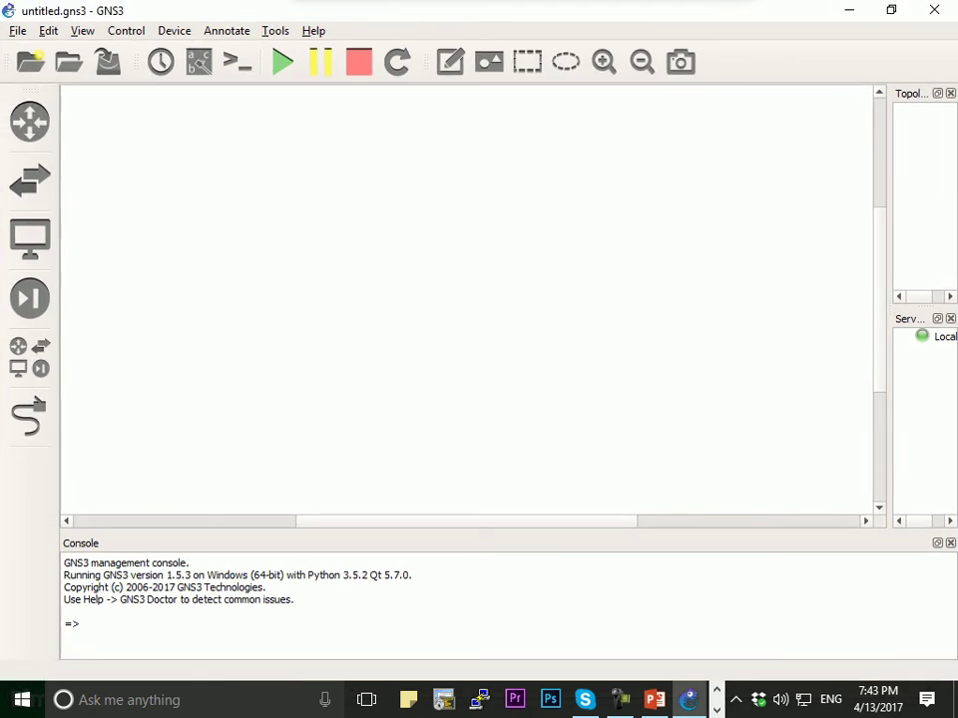
# Place five c7200 routers in the workspace, one above, two in a middle row and two in a wider lower row, and close the router list.
pyautogui.click(29, 122)
pyautogui.click(112, 149)
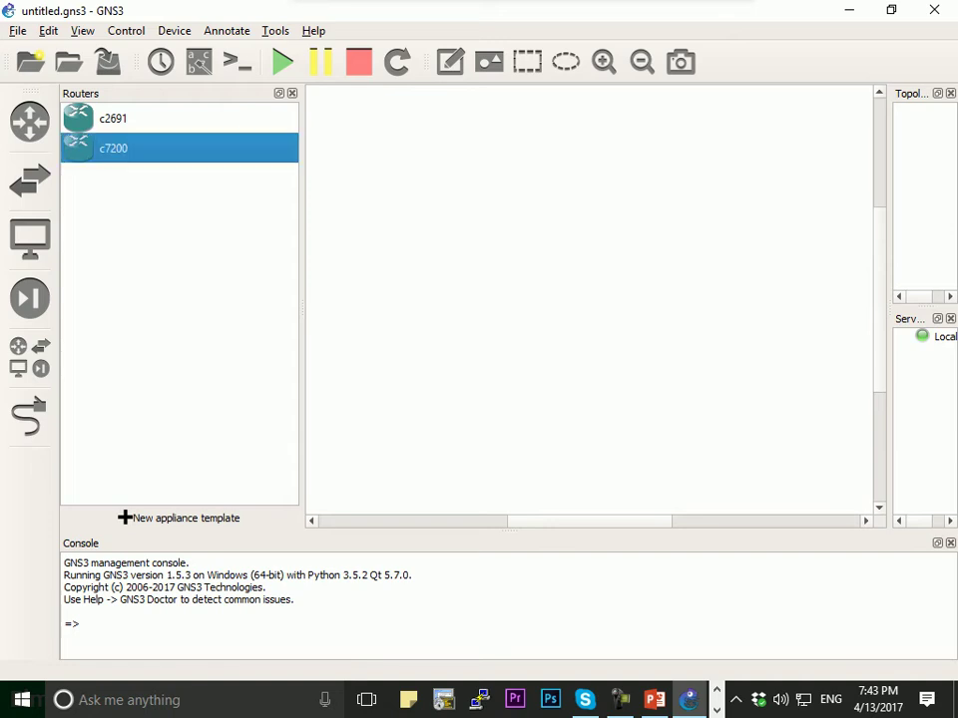
pyautogui.click(113, 119)
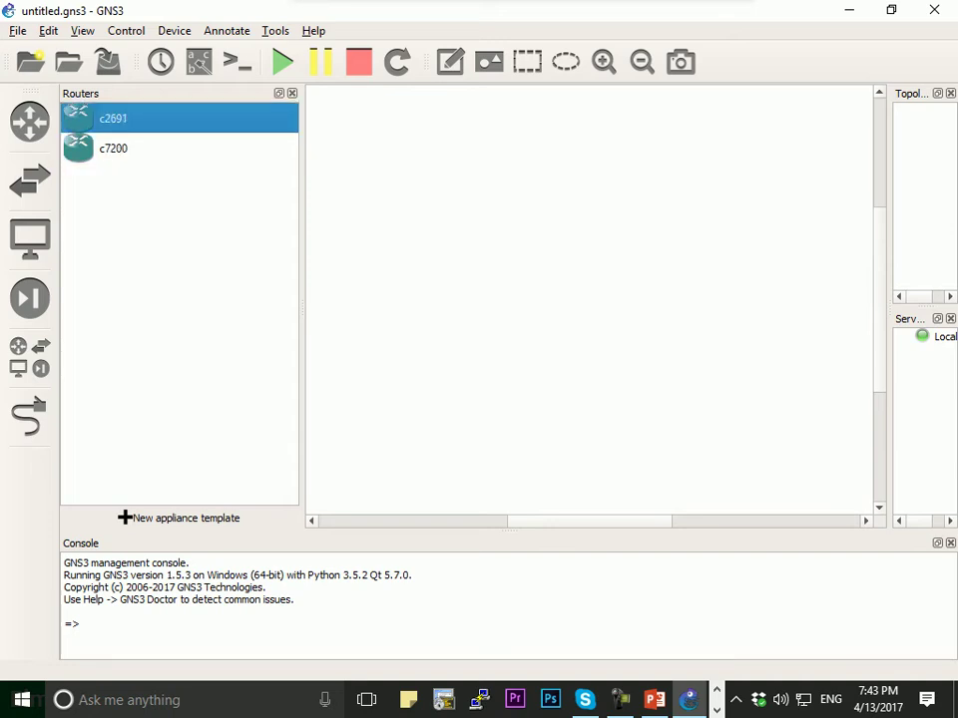
pyautogui.click(113, 149)
pyautogui.moveTo(113, 147); pyautogui.dragTo(449, 167)
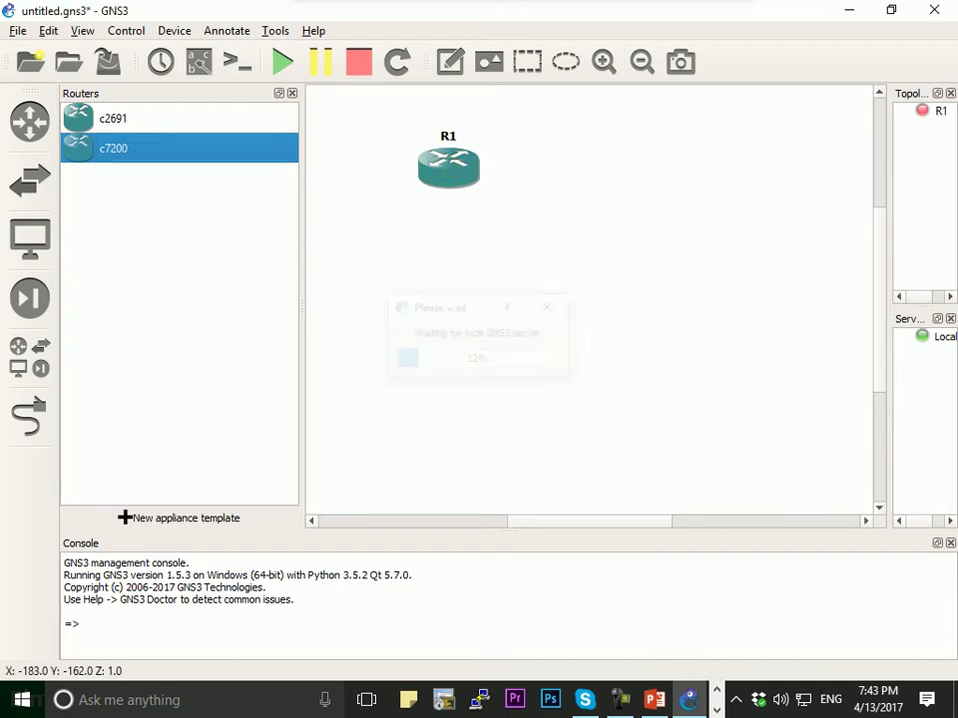
pyautogui.moveTo(113, 149); pyautogui.dragTo(515, 268)
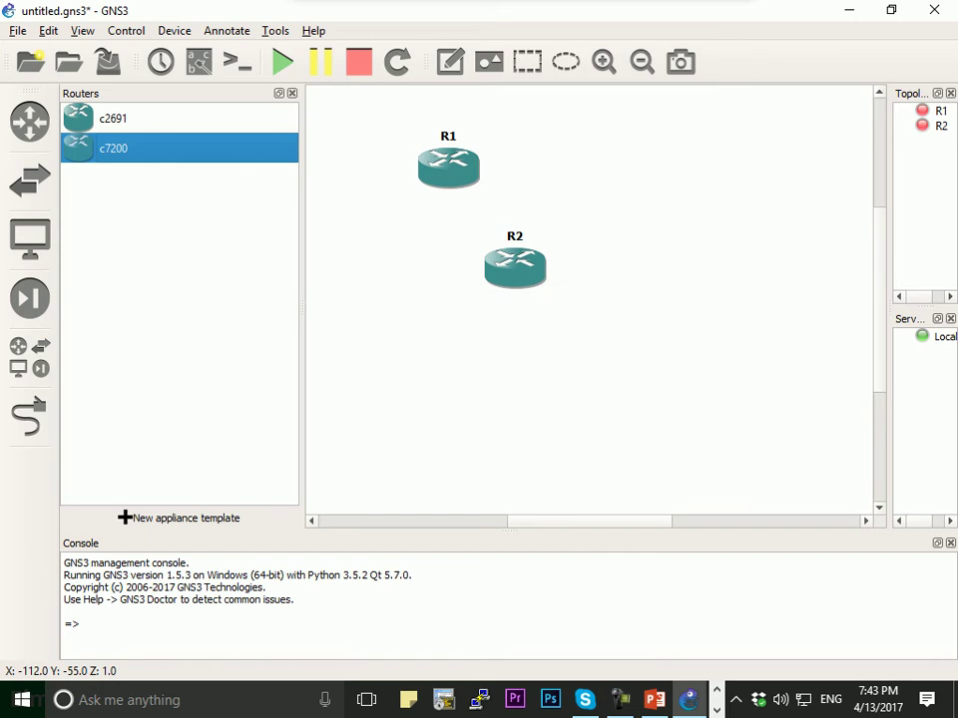
pyautogui.moveTo(113, 147); pyautogui.dragTo(375, 272)
pyautogui.moveTo(113, 147); pyautogui.dragTo(594, 400)
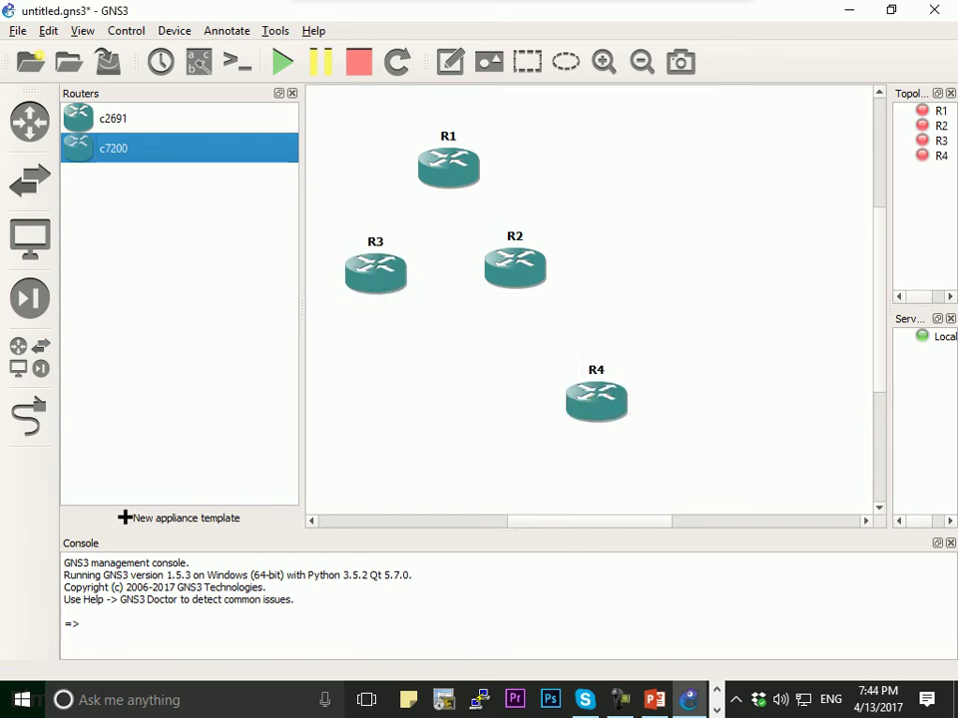
pyautogui.moveTo(112, 147); pyautogui.dragTo(334, 400)
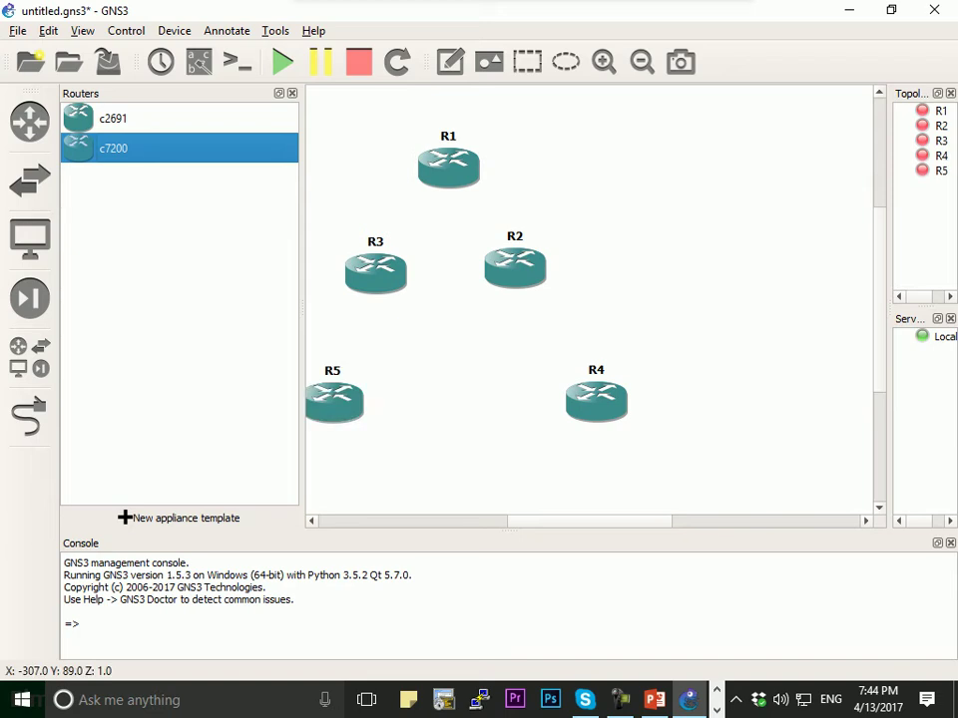
pyautogui.click(292, 93)
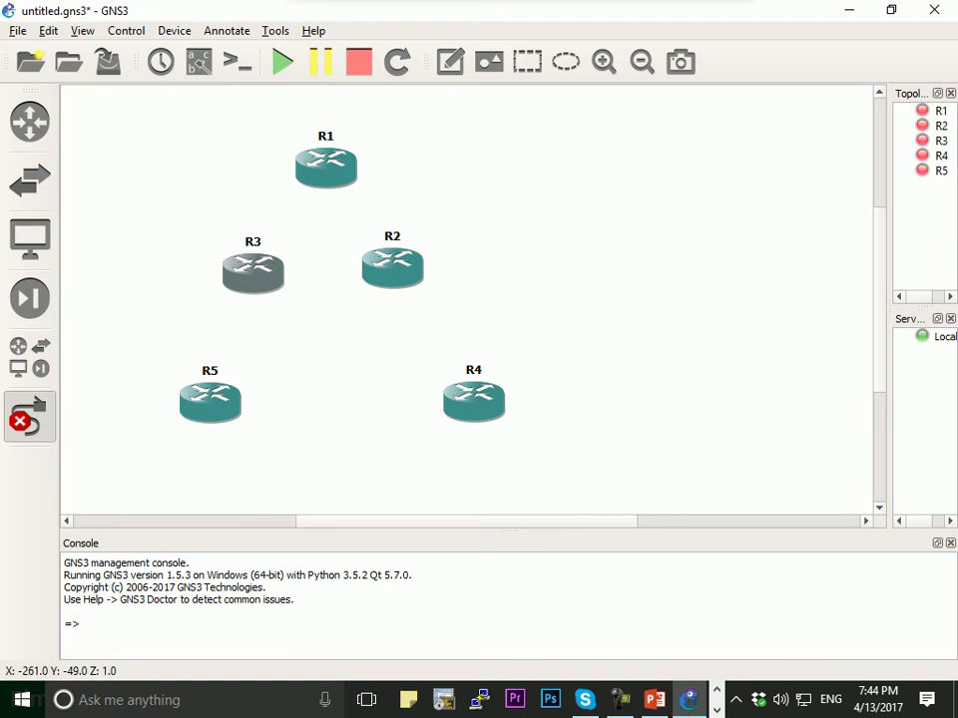
# Link R3's GigabitEthernet1/0 to R1's GigabitEthernet1/0, and R1's GigabitEthernet2/0 to R2's GigabitEthernet1/0.
pyautogui.click(257, 279)
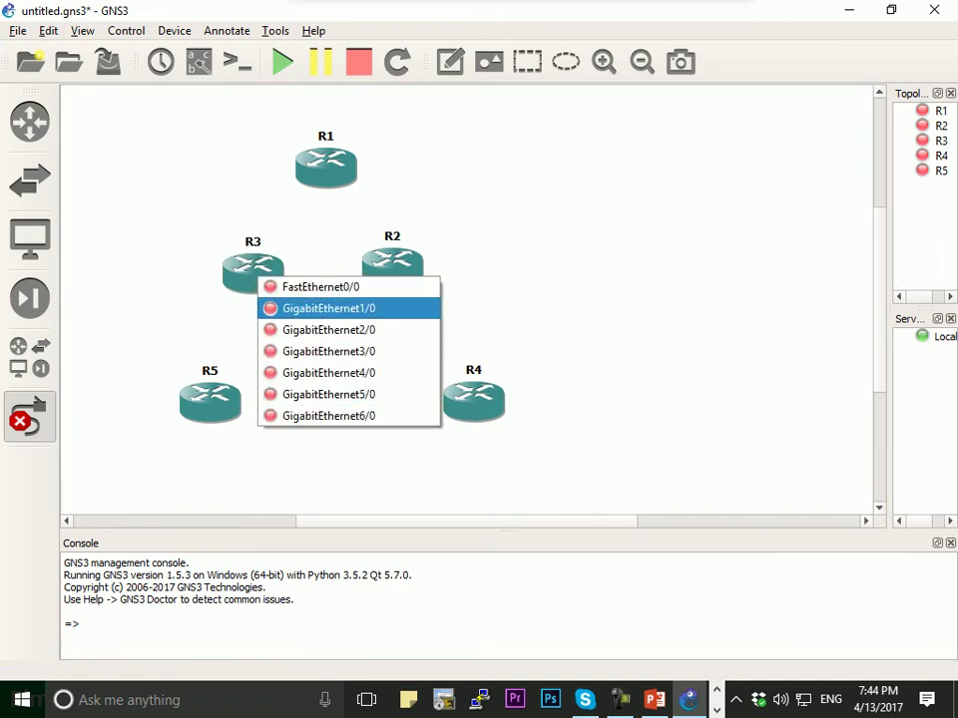
pyautogui.click(329, 308)
pyautogui.click(327, 171)
pyautogui.click(371, 205)
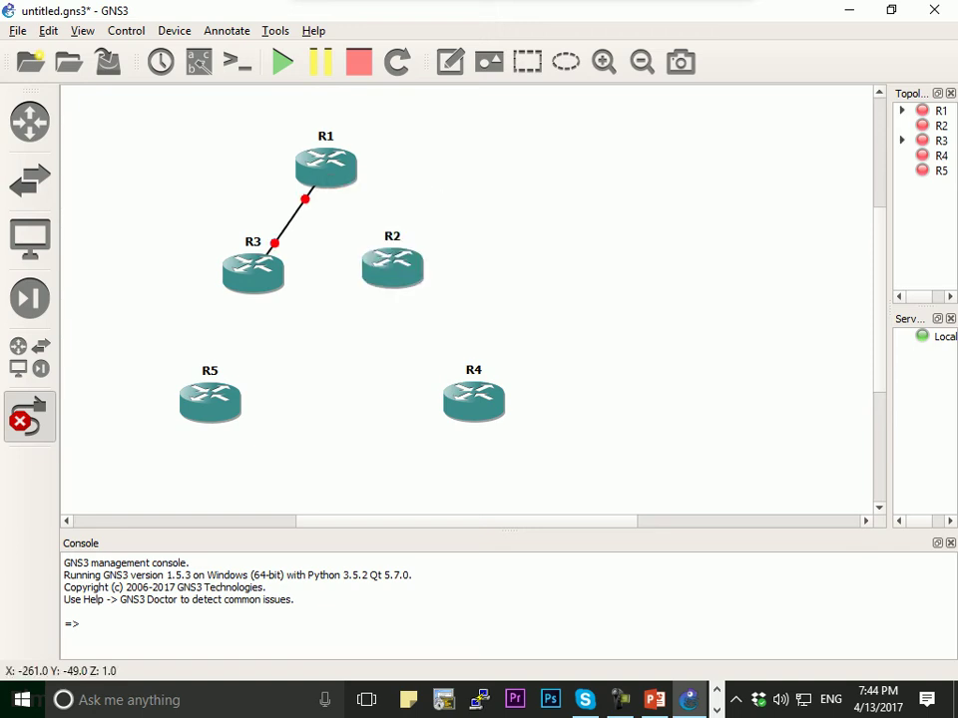
pyautogui.click(310, 182)
pyautogui.click(381, 236)
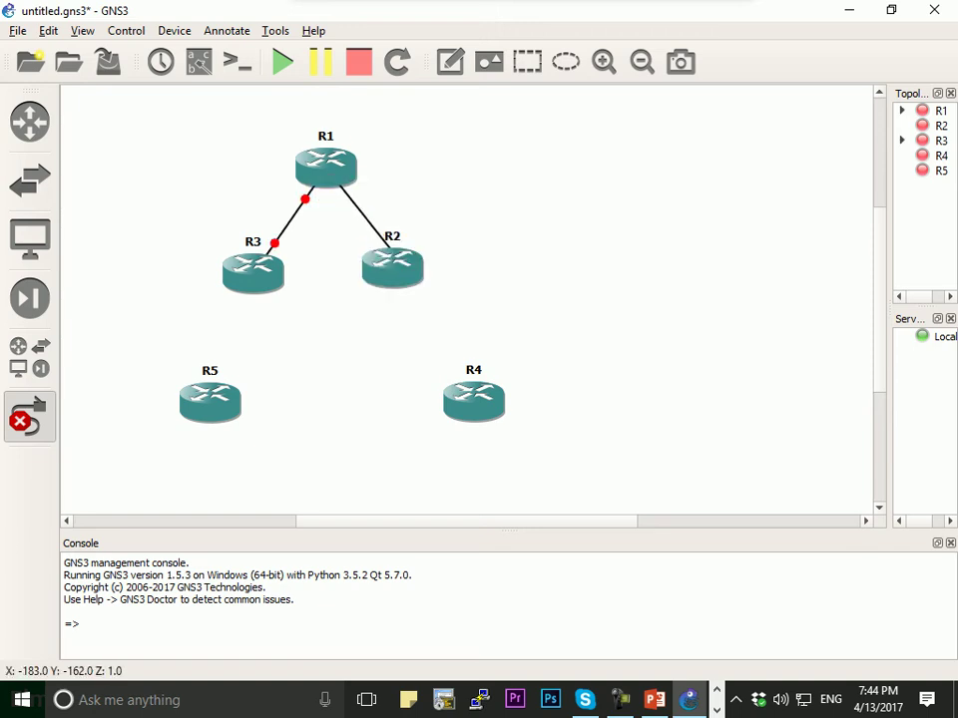
pyautogui.click(403, 282)
pyautogui.click(469, 301)
# Connect R3's GigabitEthernet2/0 to R5, and link R2 to R4.
pyautogui.click(259, 272)
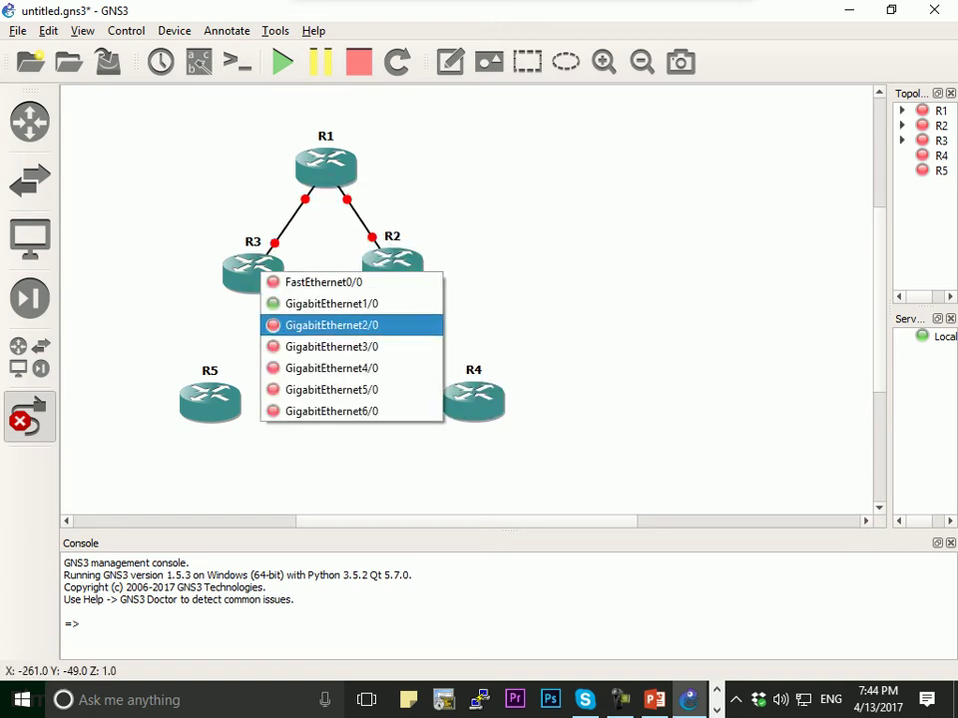
pyautogui.click(299, 325)
pyautogui.click(210, 371)
pyautogui.click(265, 427)
pyautogui.click(404, 282)
pyautogui.click(474, 335)
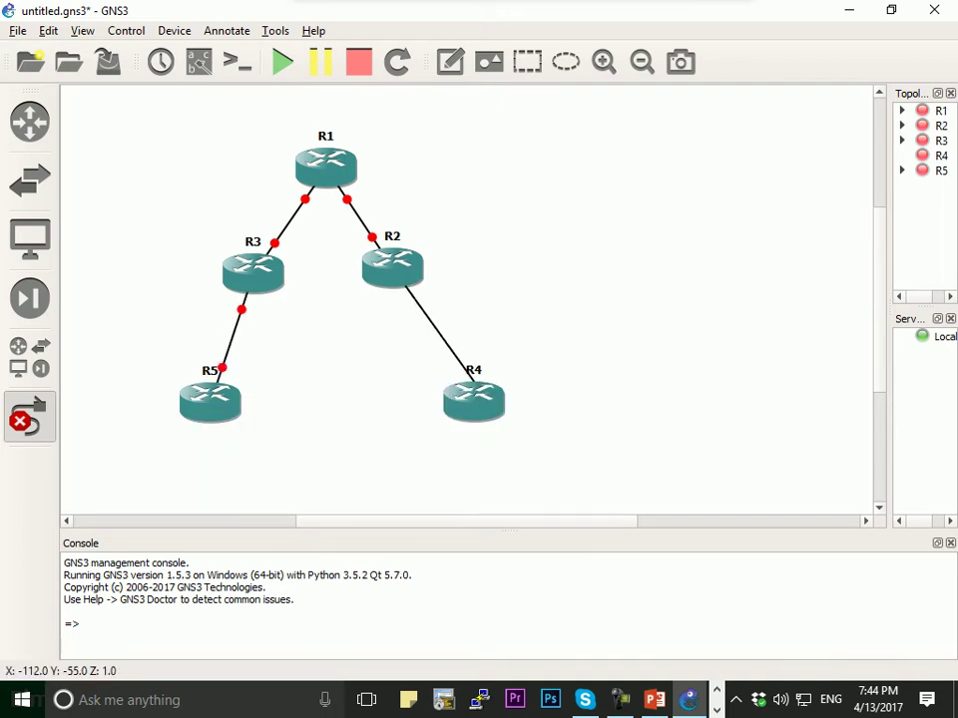
pyautogui.click(484, 399)
pyautogui.click(543, 409)
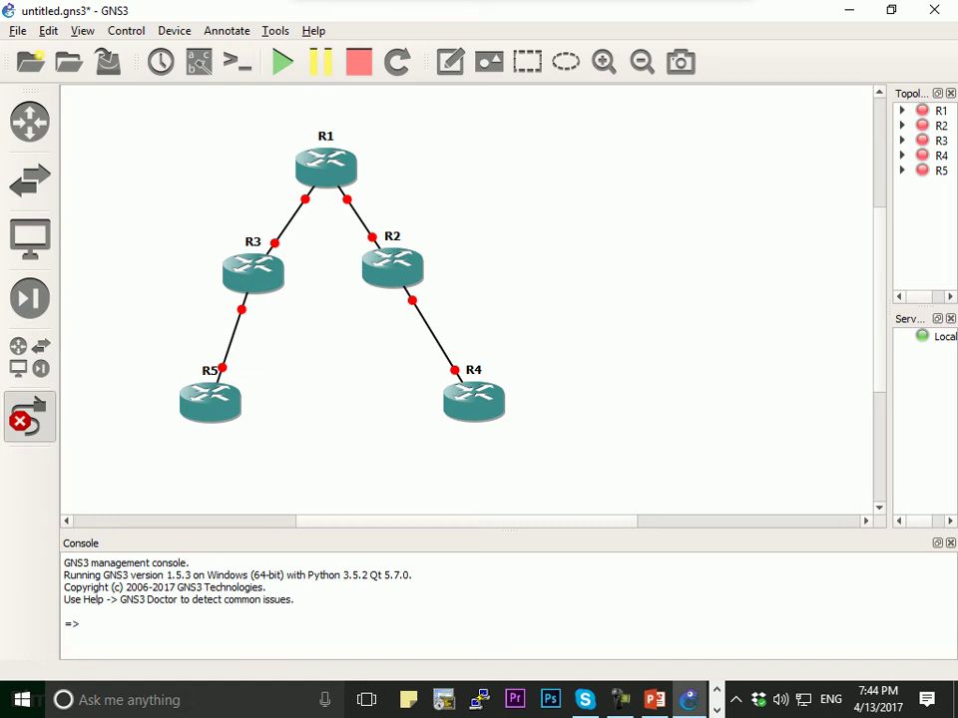
# Draw an ellipse around R1, R2 and R3 and lower it one layer behind the links.
pyautogui.click(565, 61)
pyautogui.click(325, 232)
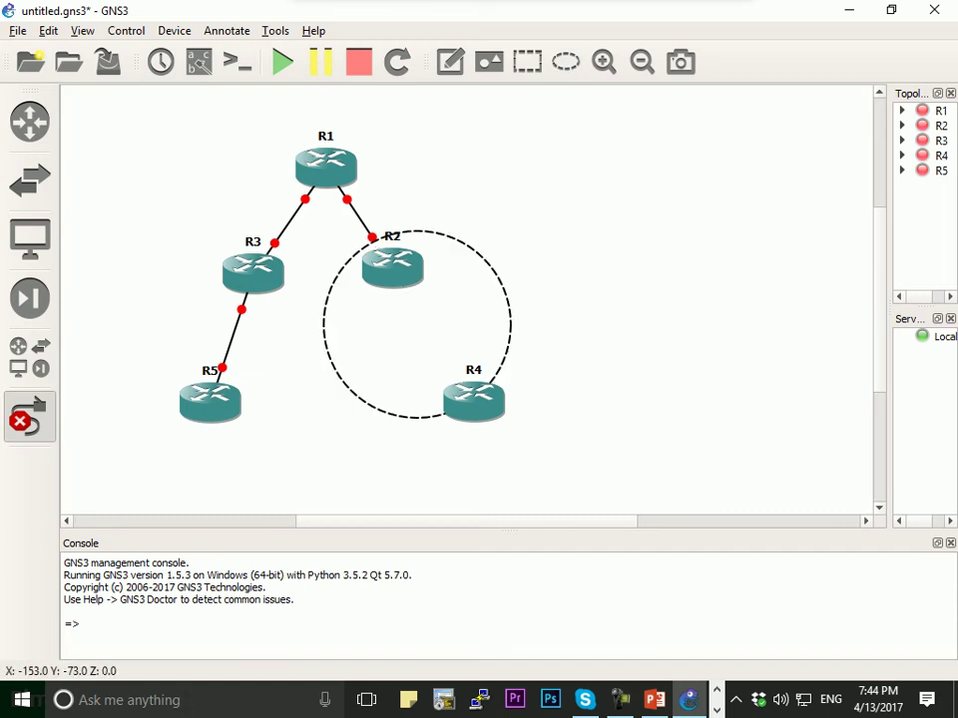
pyautogui.moveTo(354, 319); pyautogui.dragTo(262, 235)
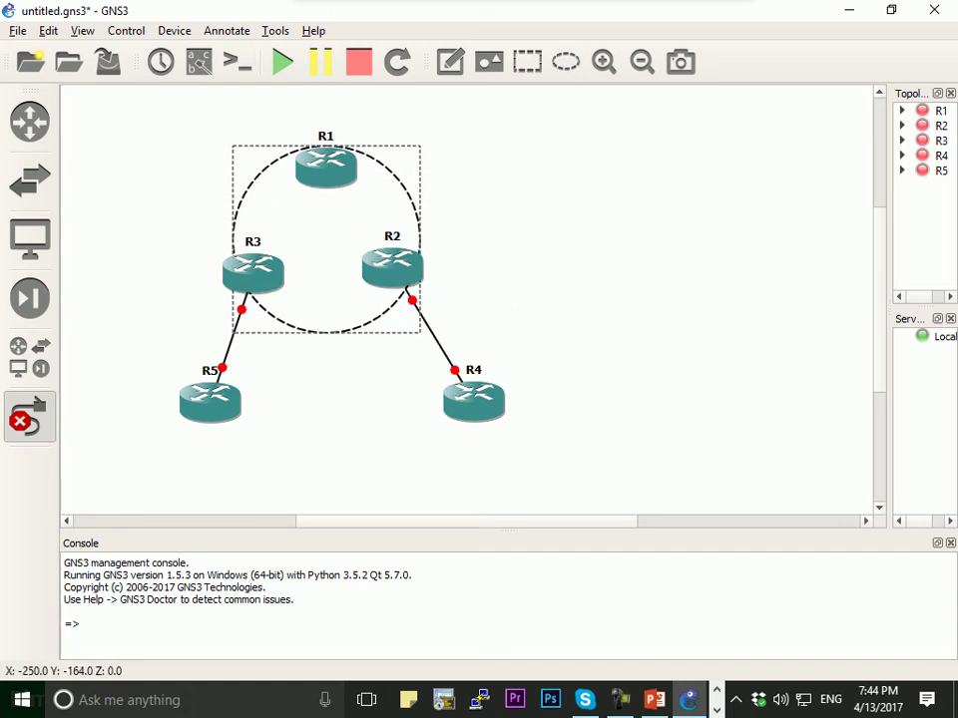
pyautogui.rightClick(322, 312)
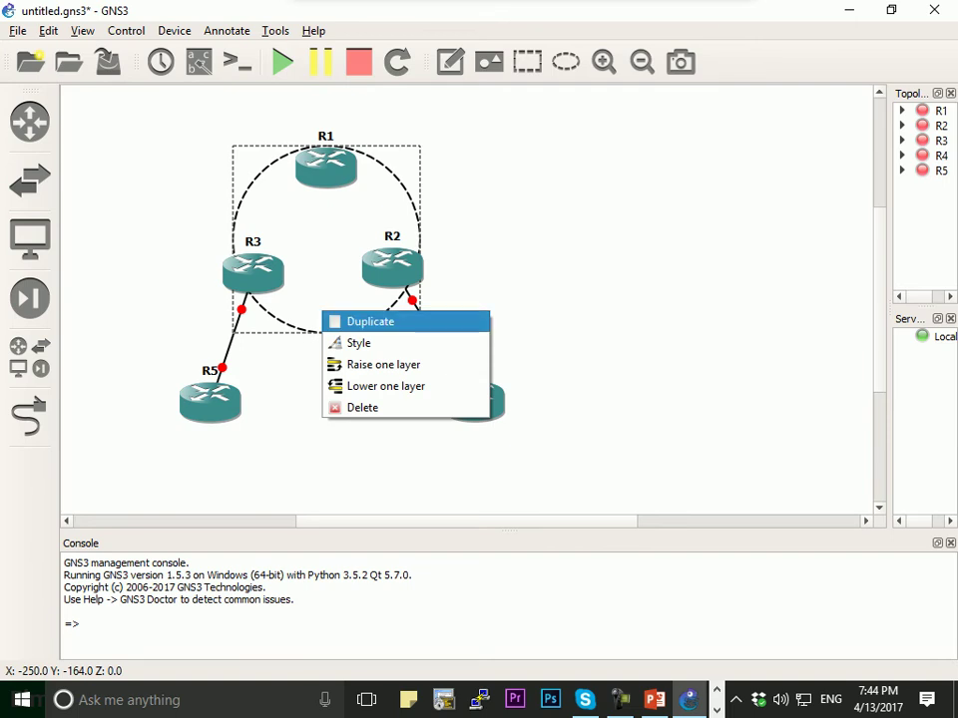
pyautogui.click(385, 386)
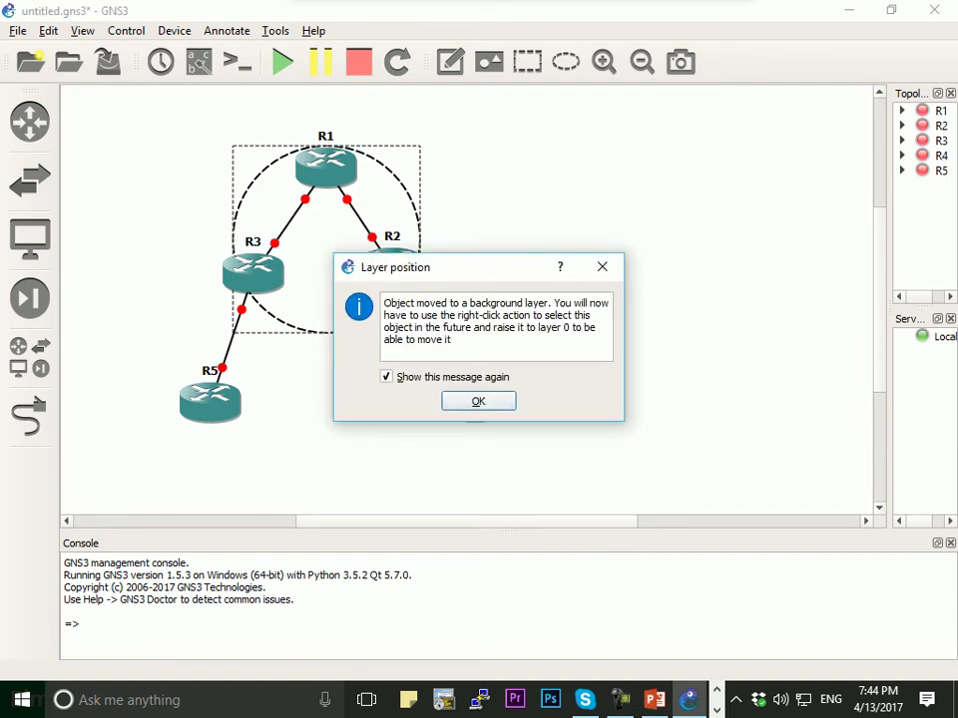
pyautogui.click(478, 401)
# Add a second ellipse around R2 and R4, and move the first ellipse up so it encloses R1.
pyautogui.click(565, 62)
pyautogui.click(525, 295)
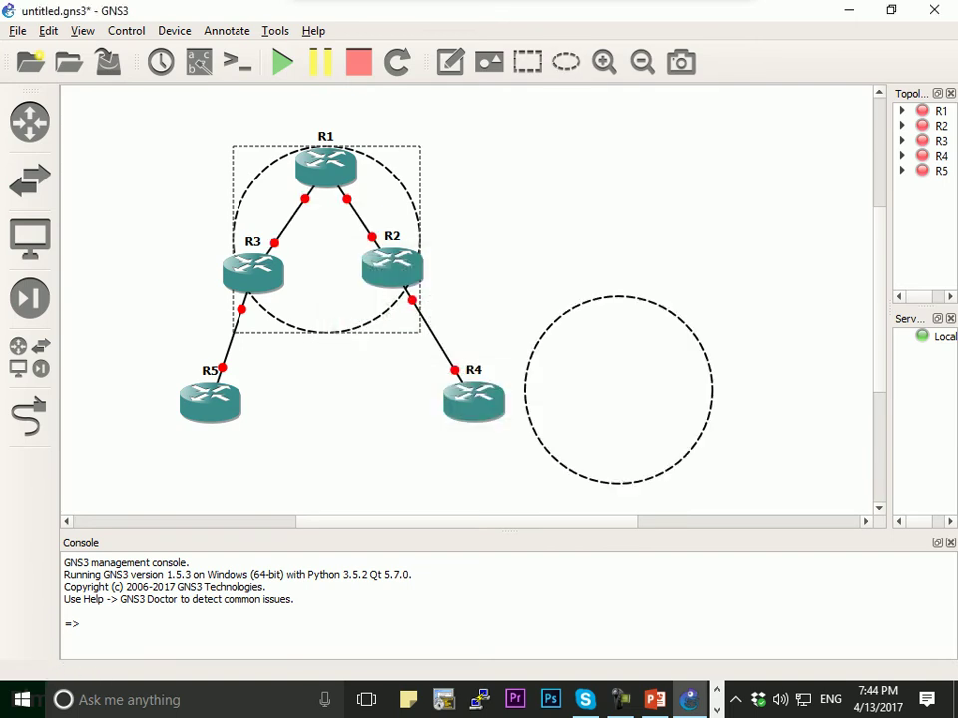
pyautogui.moveTo(584, 349); pyautogui.dragTo(414, 301)
pyautogui.moveTo(329, 257); pyautogui.dragTo(332, 233)
pyautogui.moveTo(236, 125); pyautogui.dragTo(233, 99)
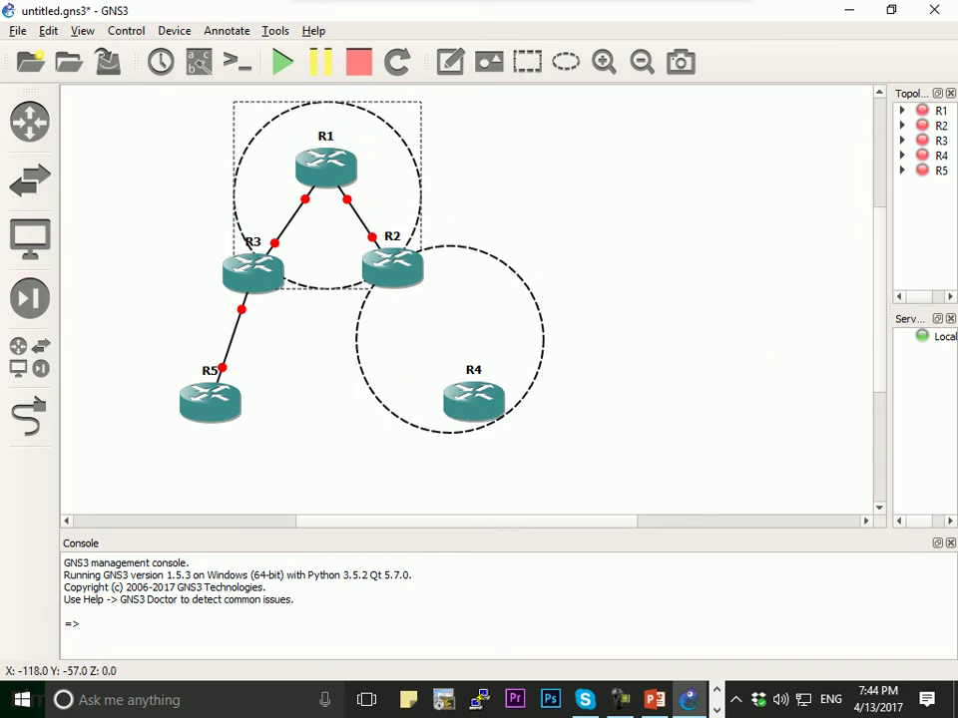
# Lower the ellipse around R2 and R4 by one layer.
pyautogui.rightClick(490, 317)
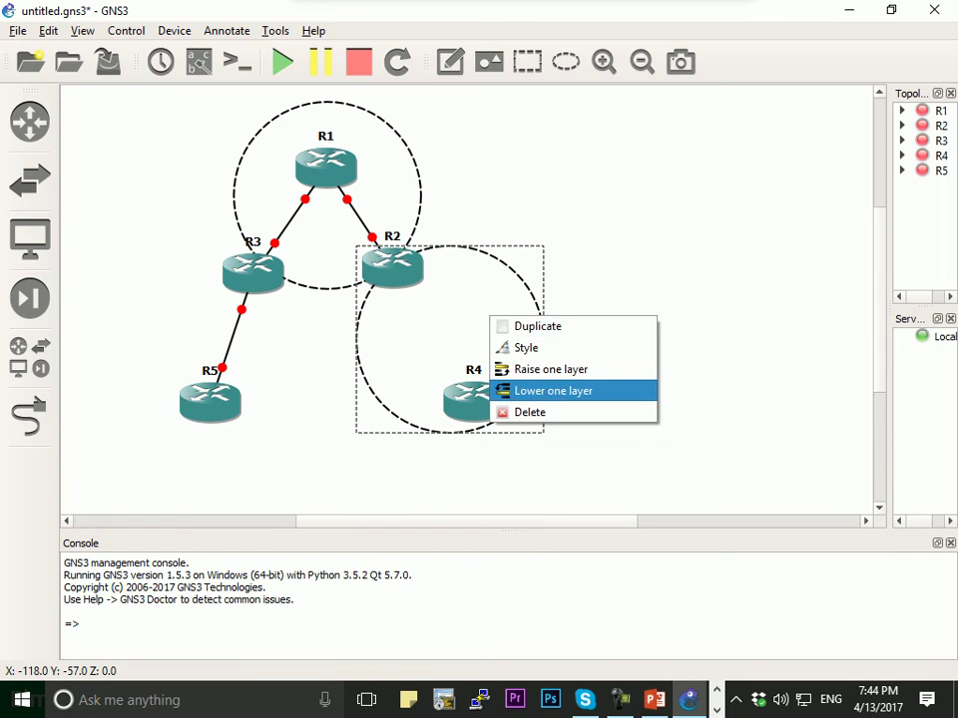
pyautogui.click(553, 390)
pyautogui.click(479, 400)
# Add a third ellipse around R3 and R5, lower it one layer, and nudge it slightly upward.
pyautogui.moveTo(402, 135)
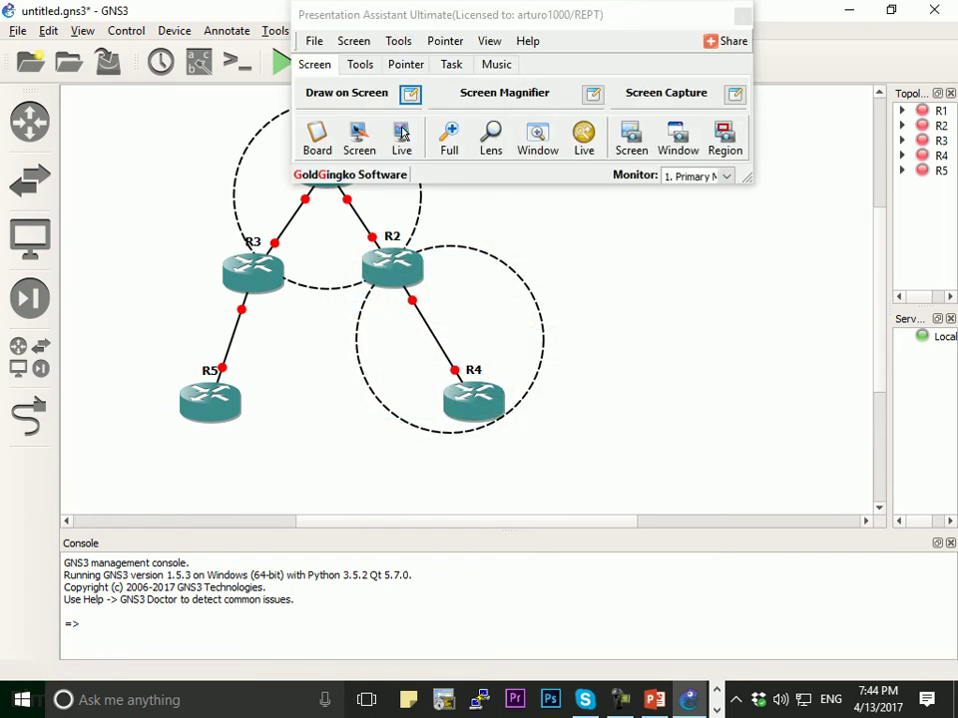
pyautogui.click(566, 61)
pyautogui.click(567, 239)
pyautogui.moveTo(621, 310); pyautogui.dragTo(189, 344)
pyautogui.rightClick(189, 344)
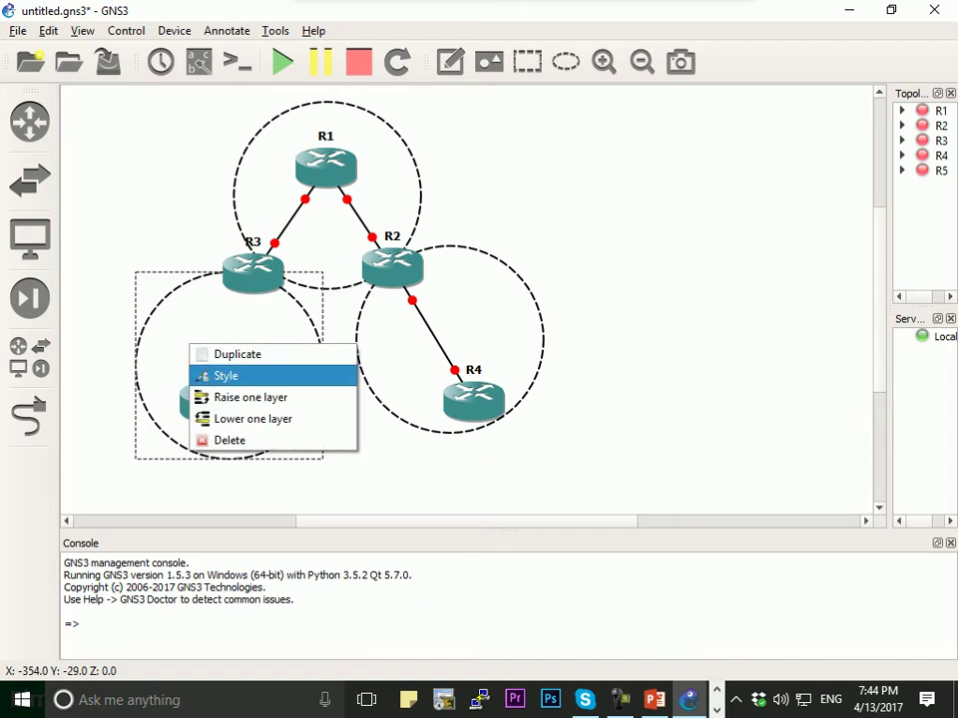
pyautogui.click(253, 419)
pyautogui.click(478, 401)
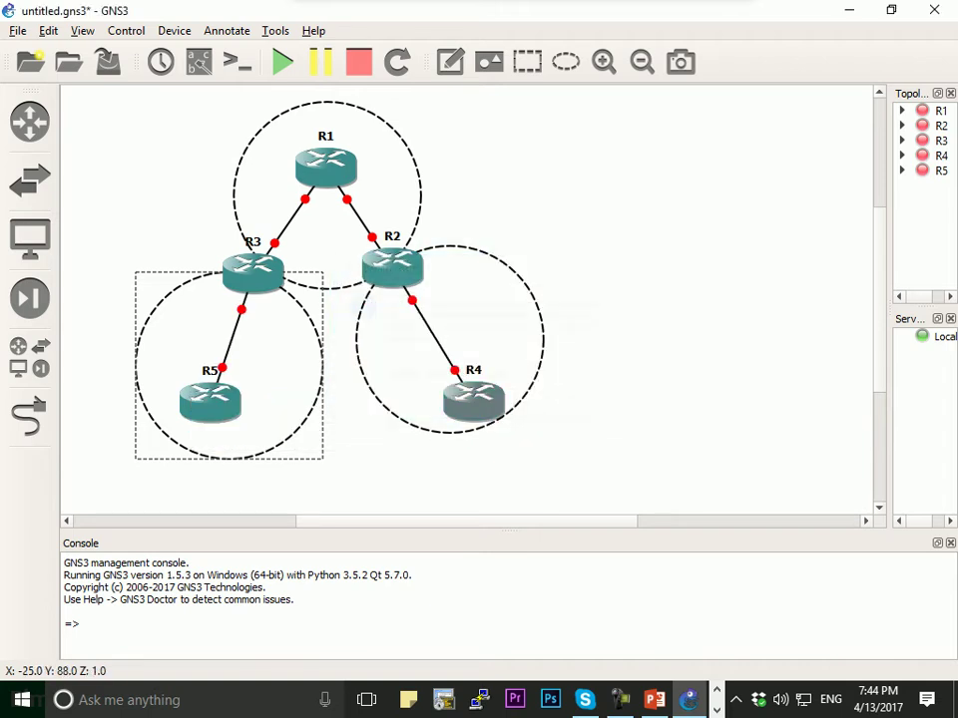
pyautogui.moveTo(270, 389); pyautogui.dragTo(270, 384)
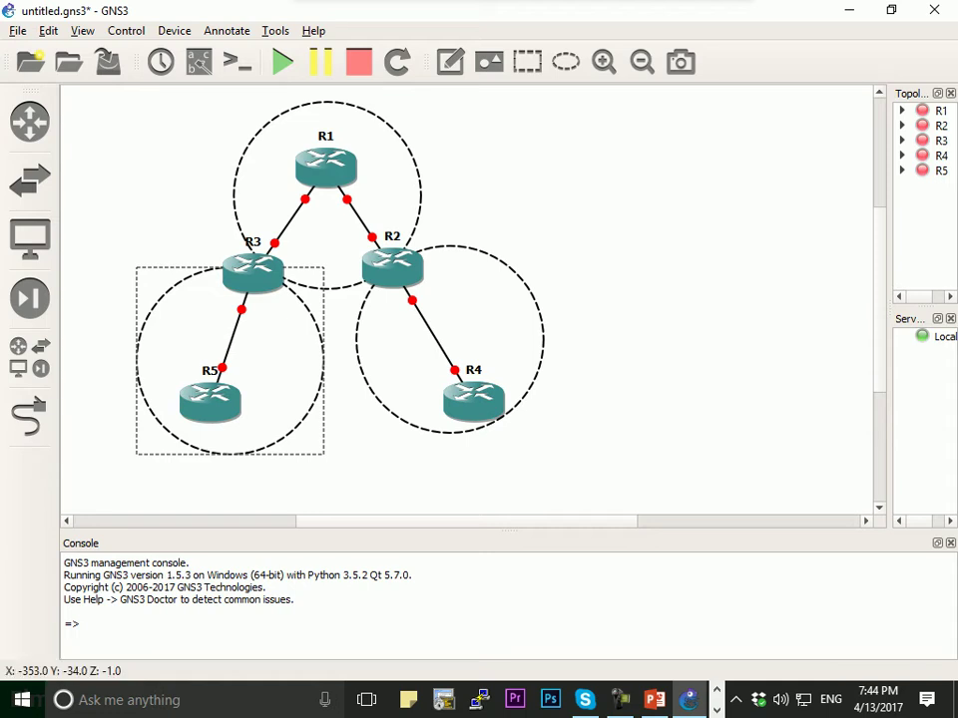
pyautogui.click(611, 371)
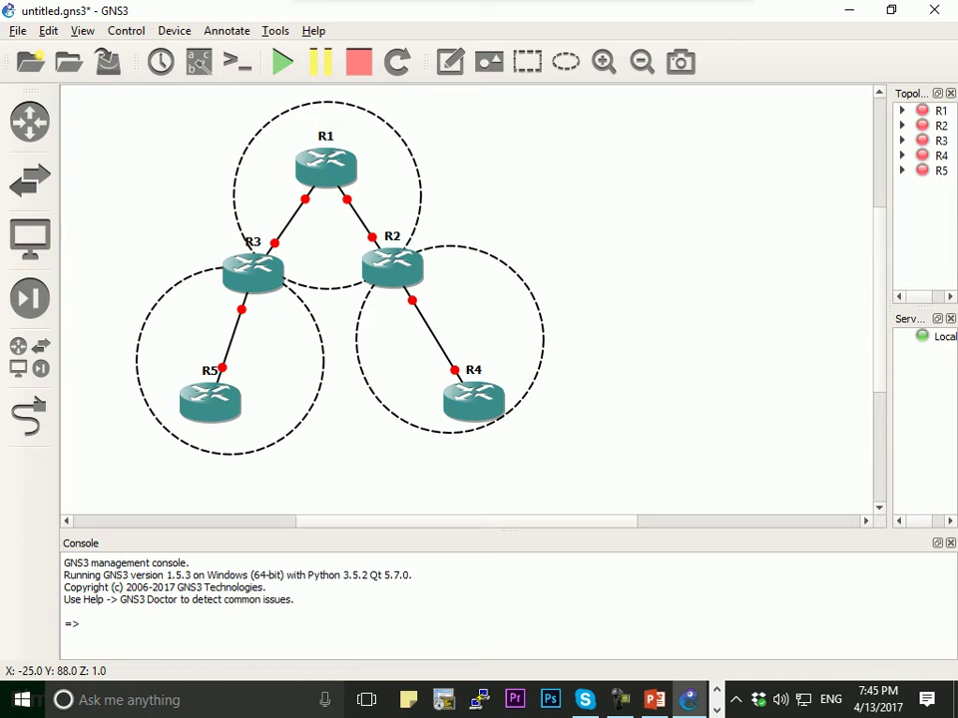
# Shift R2 and R4 together slightly up and to the left, and check R1's hardware and port connection details.
pyautogui.moveTo(574, 447)
pyautogui.mouseDown()
pyautogui.moveTo(485, 425)
pyautogui.moveTo(353, 279)
pyautogui.moveTo(399, 278)
pyautogui.moveTo(391, 273)
pyautogui.mouseUp()
pyautogui.click(565, 448)
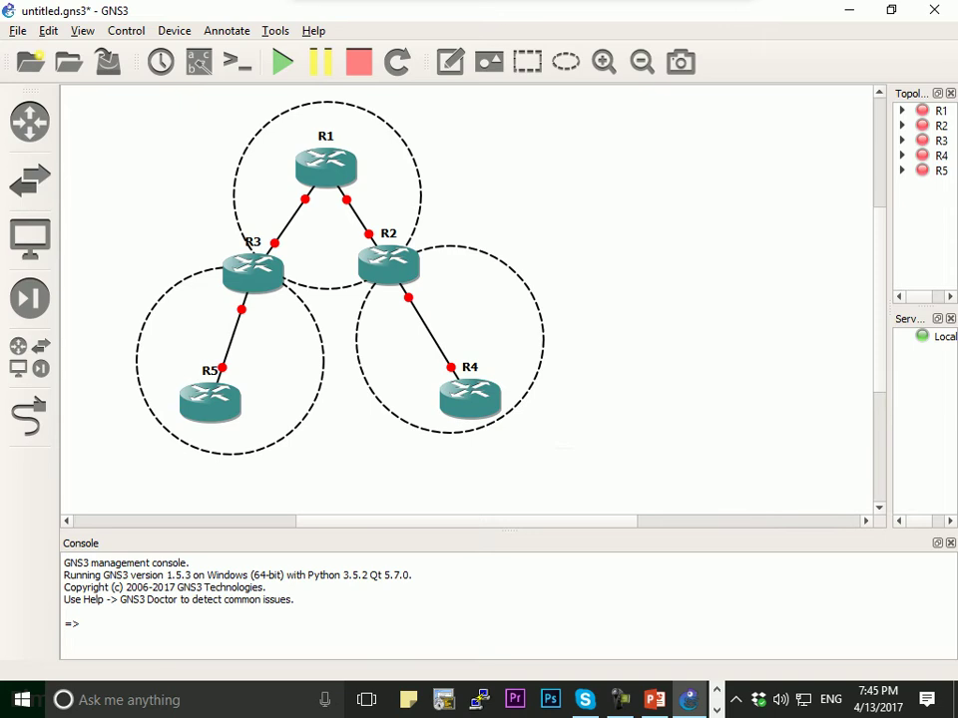
pyautogui.moveTo(309, 172)
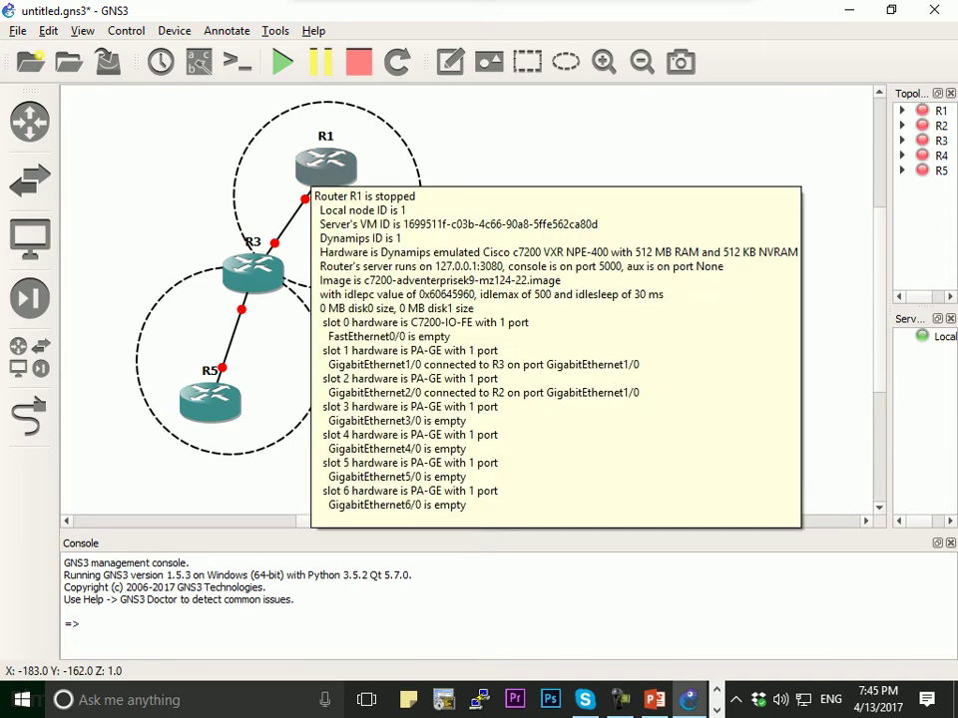